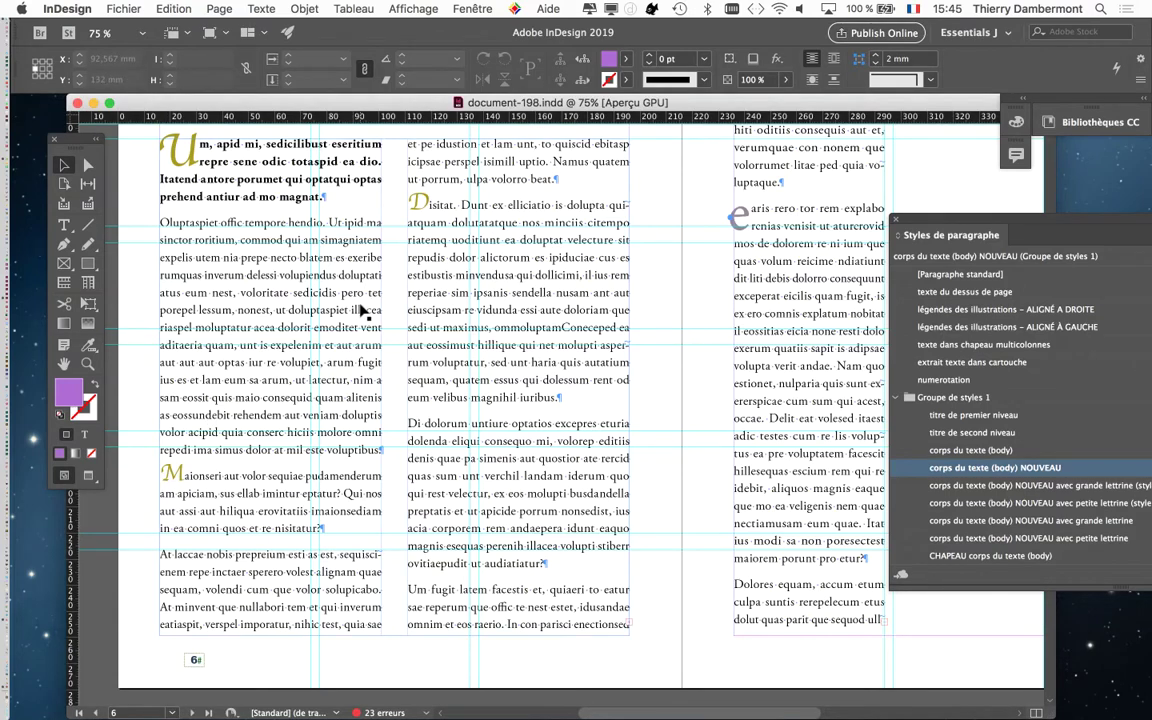
# Zoom to 200% on the first column's body text on page 6 and nudge the Tools panel lower.
pyautogui.keyDown('alt'); pyautogui.scroll(2, 219, 327); pyautogui.keyUp('alt')
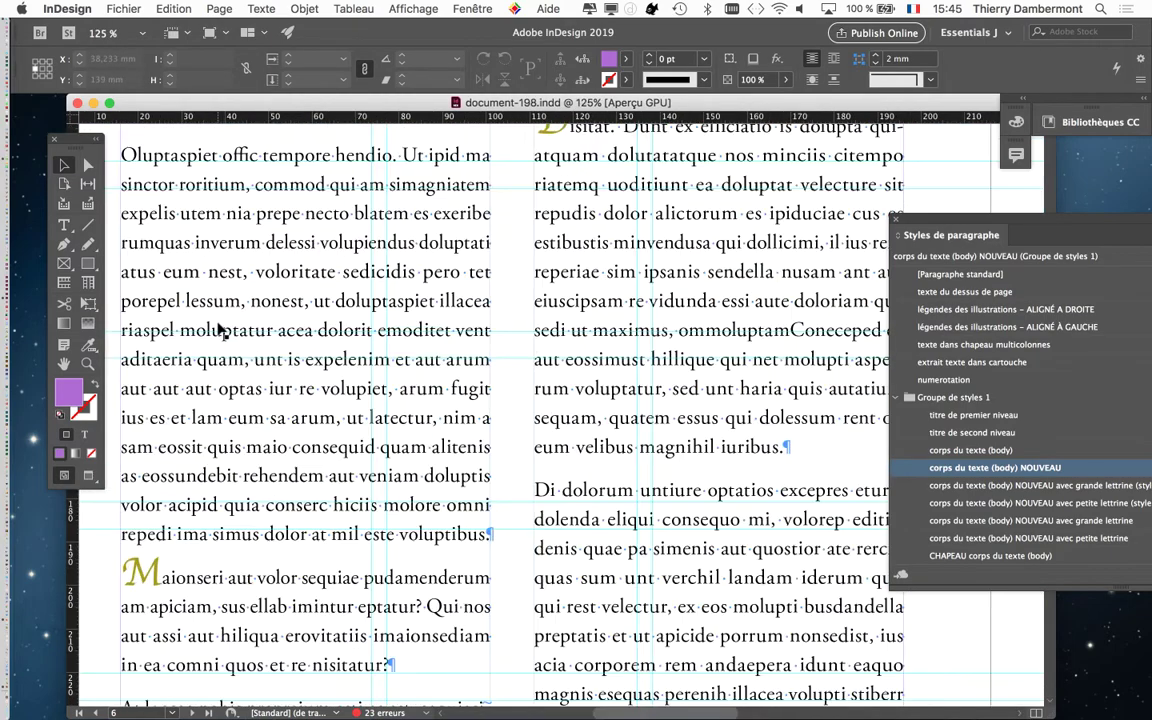
pyautogui.keyDown('alt'); pyautogui.scroll(1, 220, 330); pyautogui.keyUp('alt')
pyautogui.scroll(1, 219, 330)
pyautogui.moveTo(291, 352)
pyautogui.mouseDown()
pyautogui.moveTo(432, 272)
pyautogui.moveTo(372, 291)
pyautogui.mouseUp()
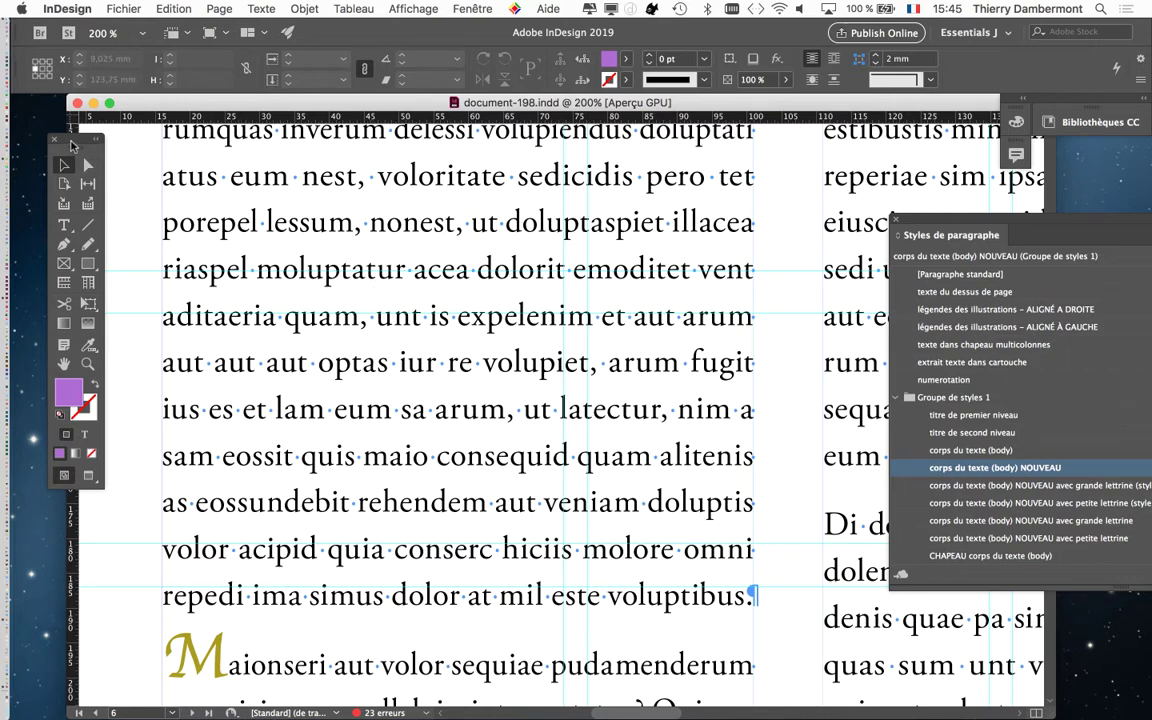
pyautogui.moveTo(71, 146); pyautogui.dragTo(70, 172)
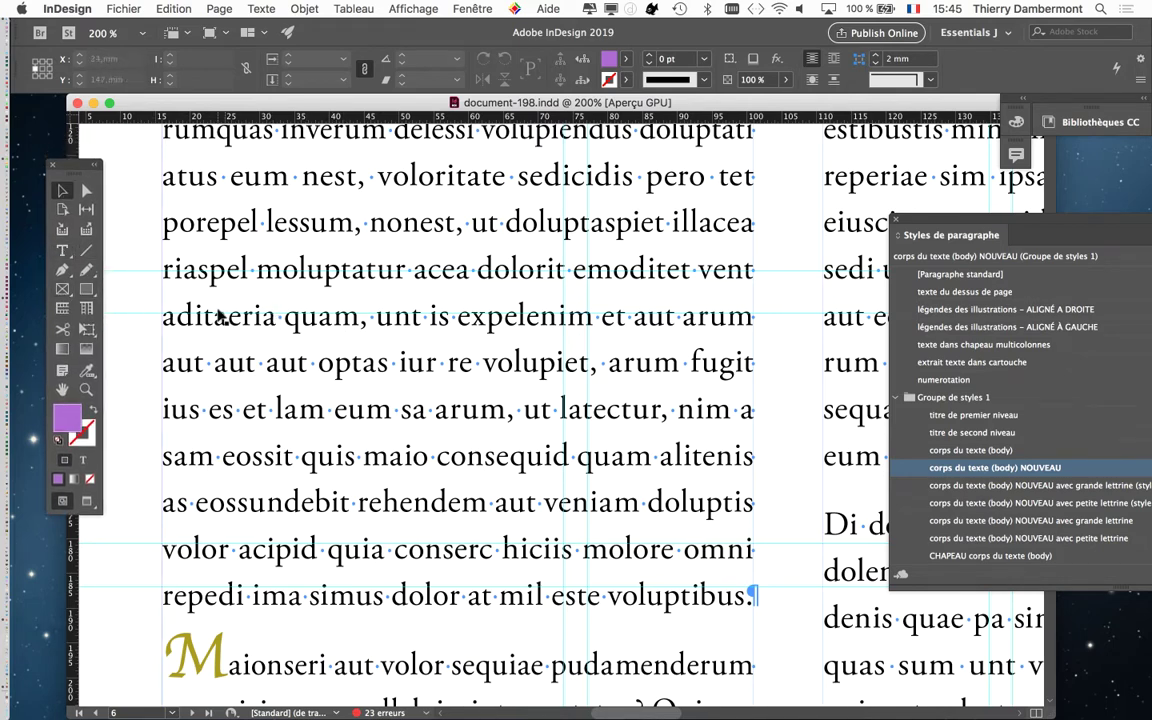
# Select the word 'moluptatur' and change its font style from Regular to Adobe Garamond Pro Bold.
pyautogui.click(63, 252)
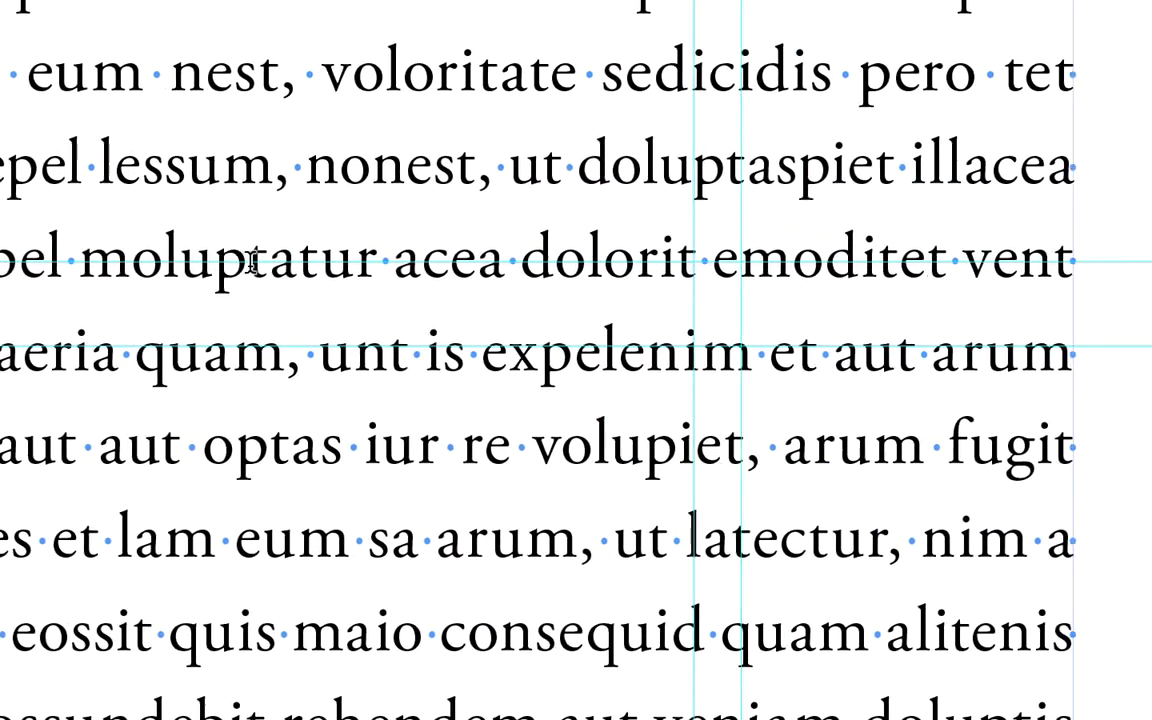
pyautogui.moveTo(197, 263); pyautogui.dragTo(492, 262)
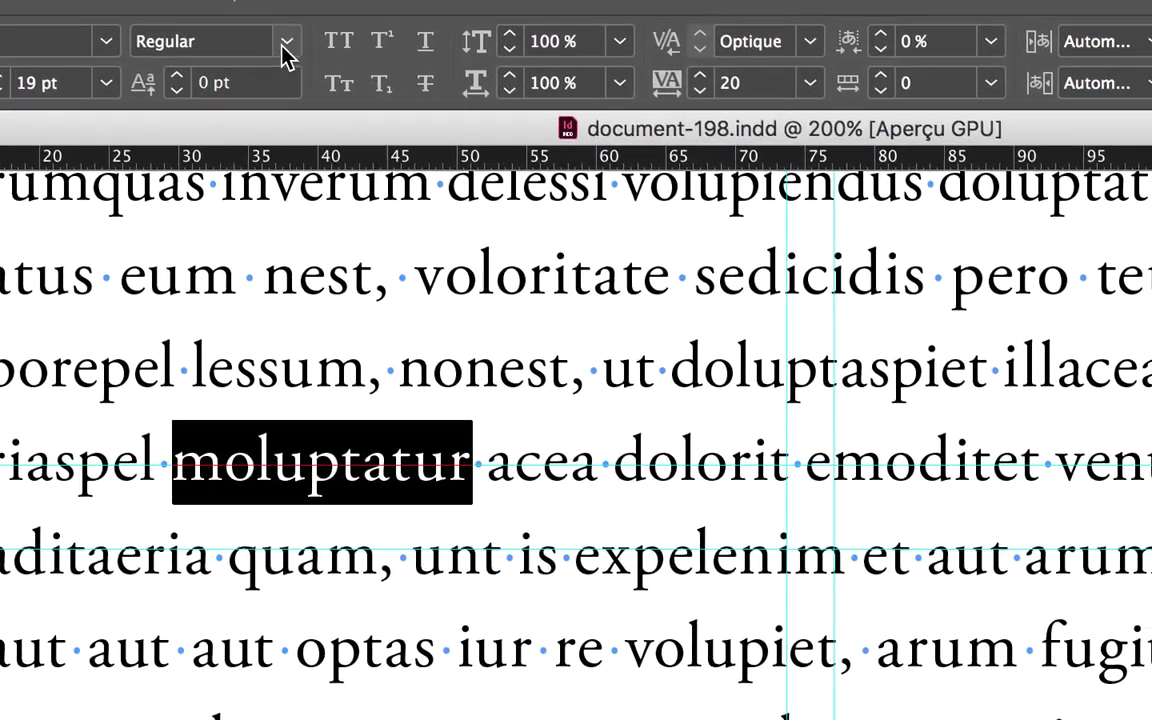
pyautogui.click(338, 42)
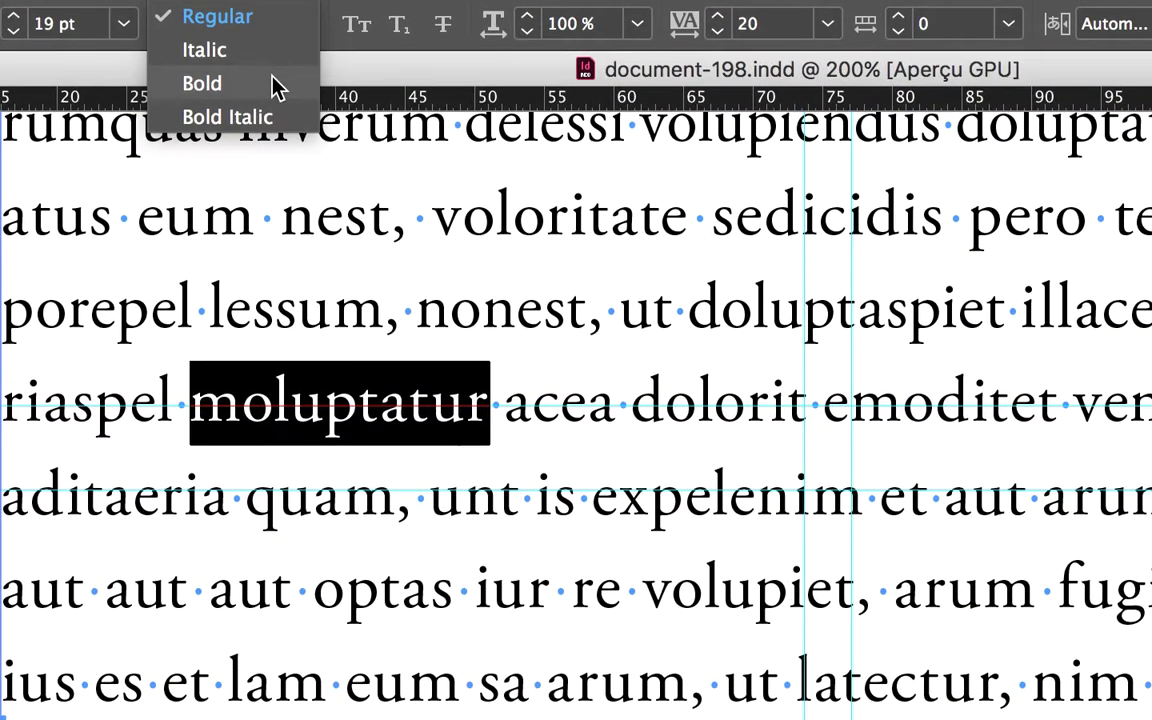
pyautogui.click(266, 113)
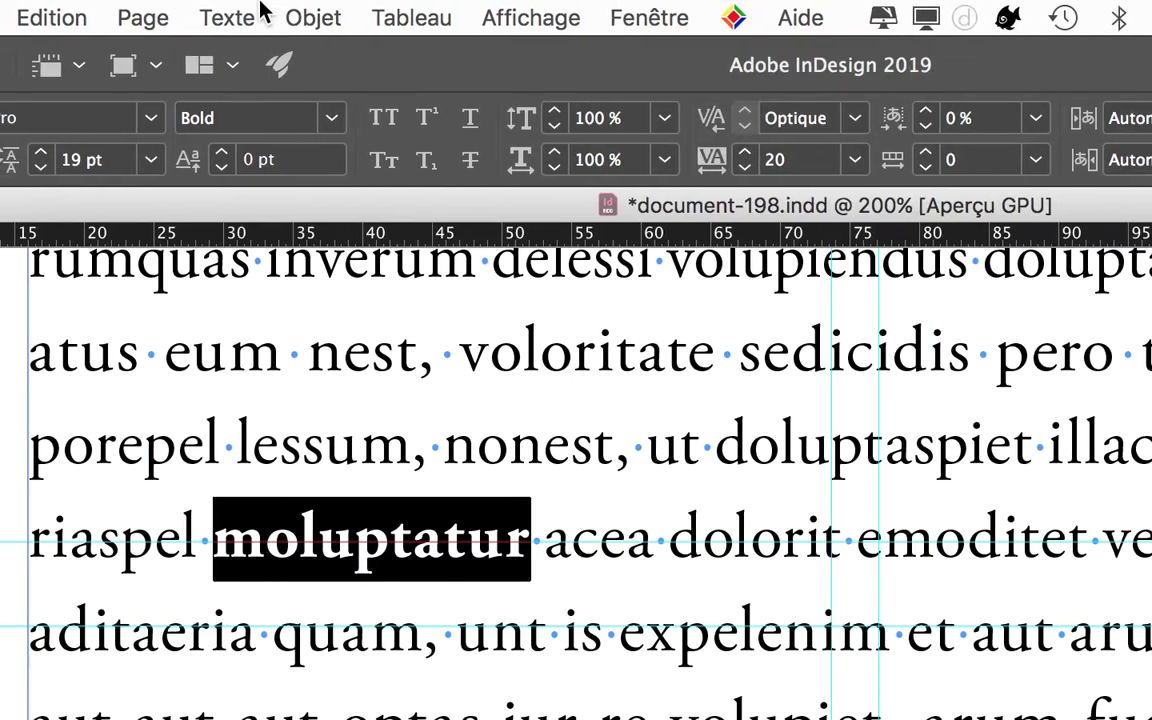
pyautogui.click(232, 16)
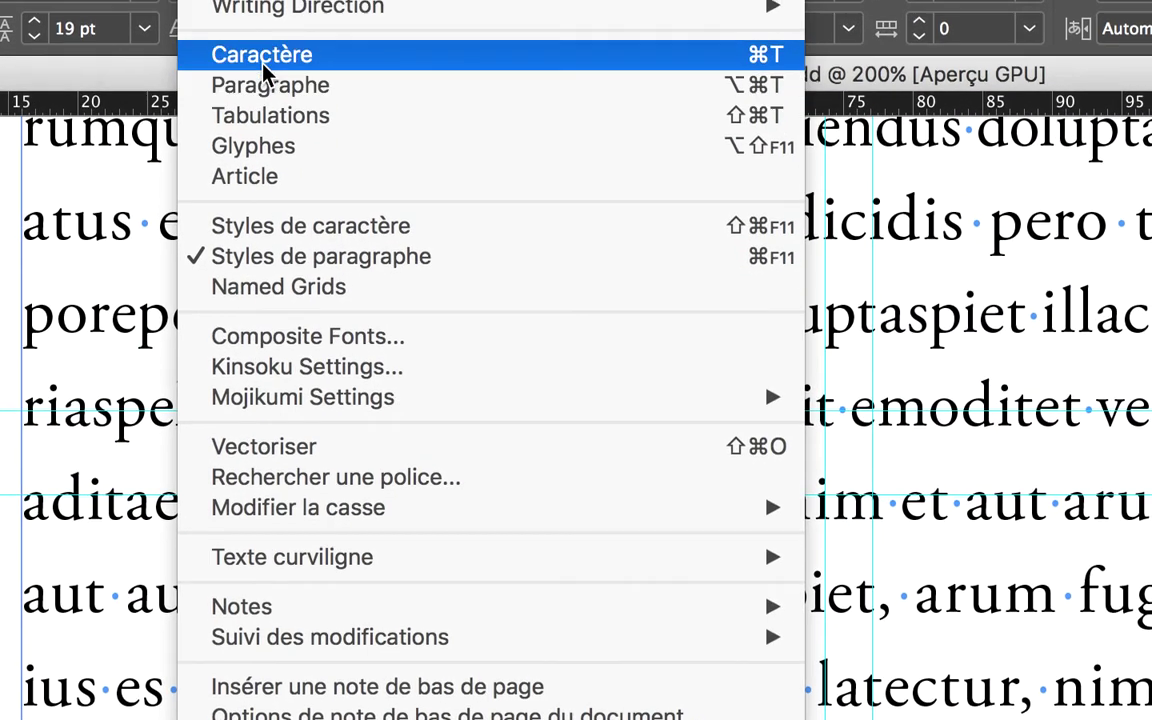
# Open the Character panel, confirm the Bold style, and park the panel at the lower left.
pyautogui.click(262, 60)
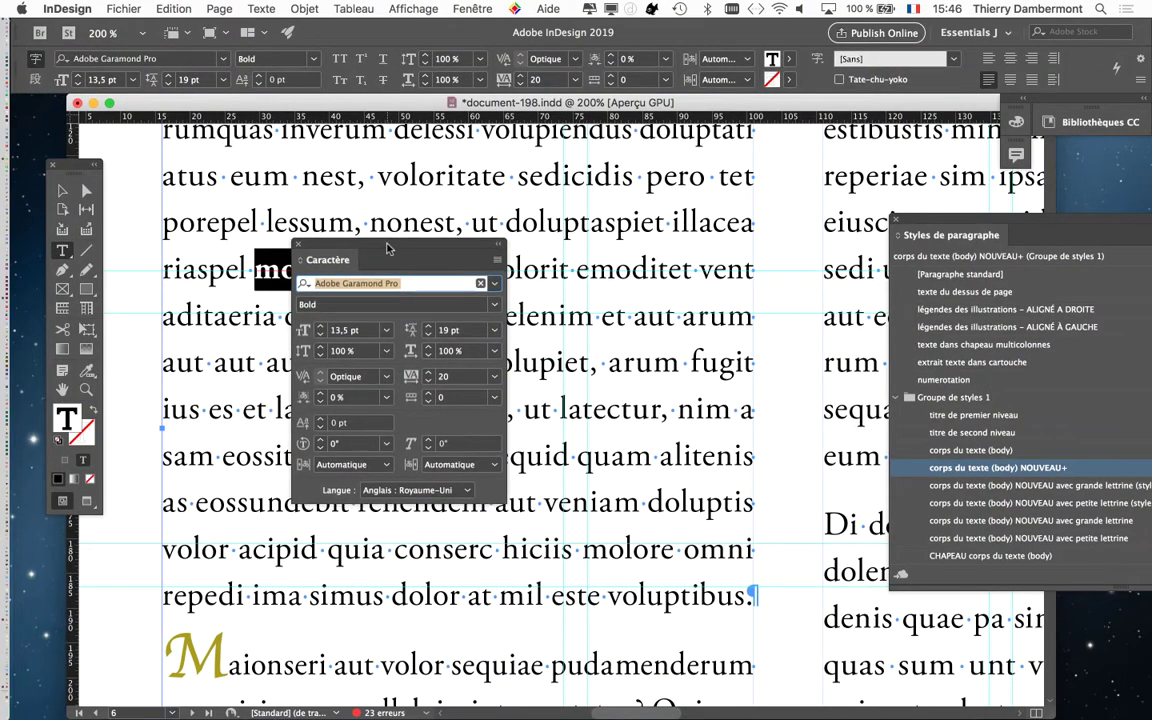
pyautogui.moveTo(385, 258); pyautogui.dragTo(587, 166)
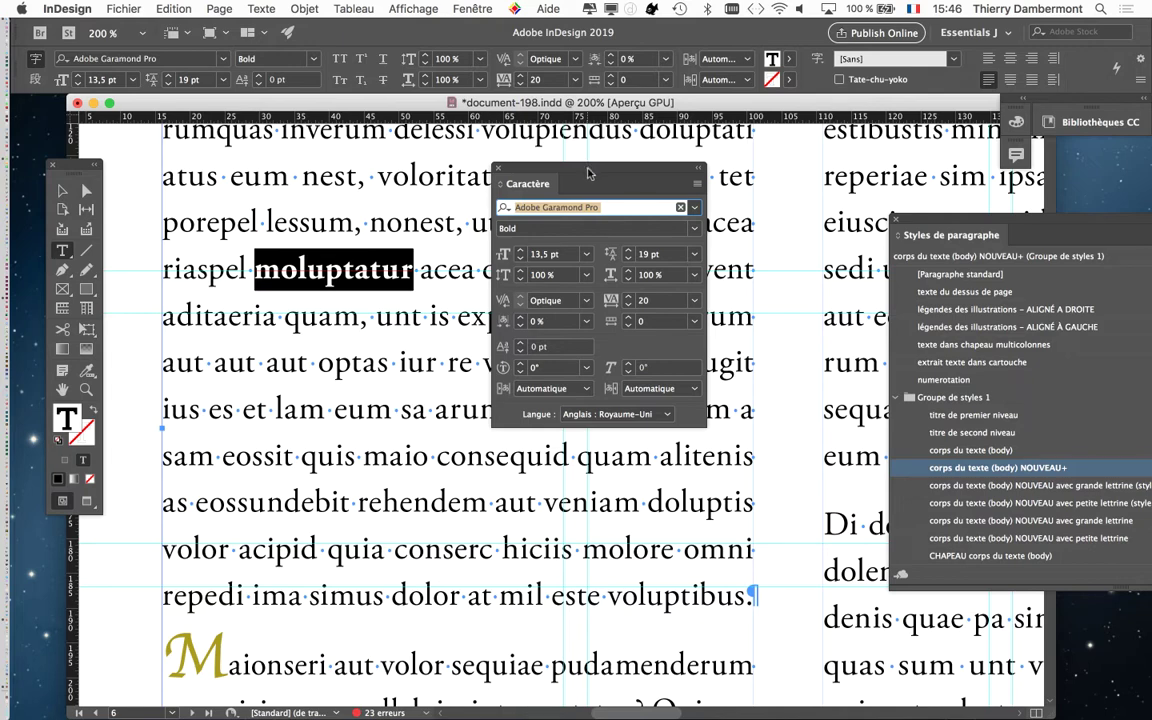
pyautogui.moveTo(588, 175); pyautogui.dragTo(540, 165)
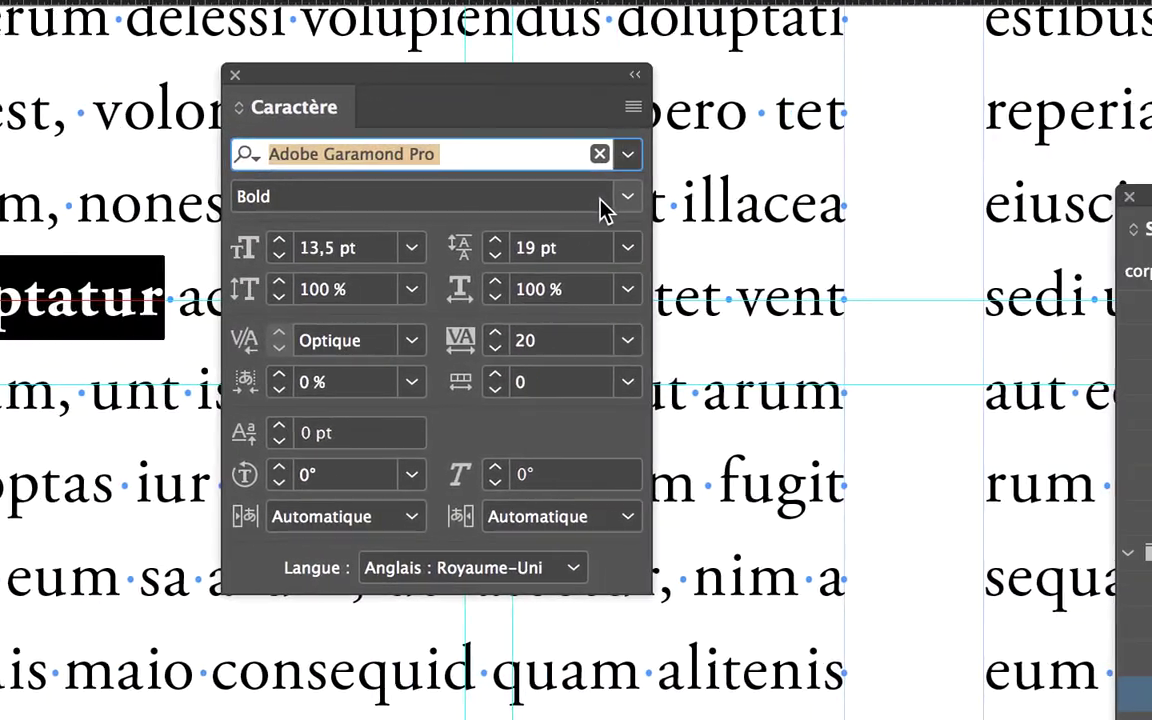
pyautogui.click(817, 200)
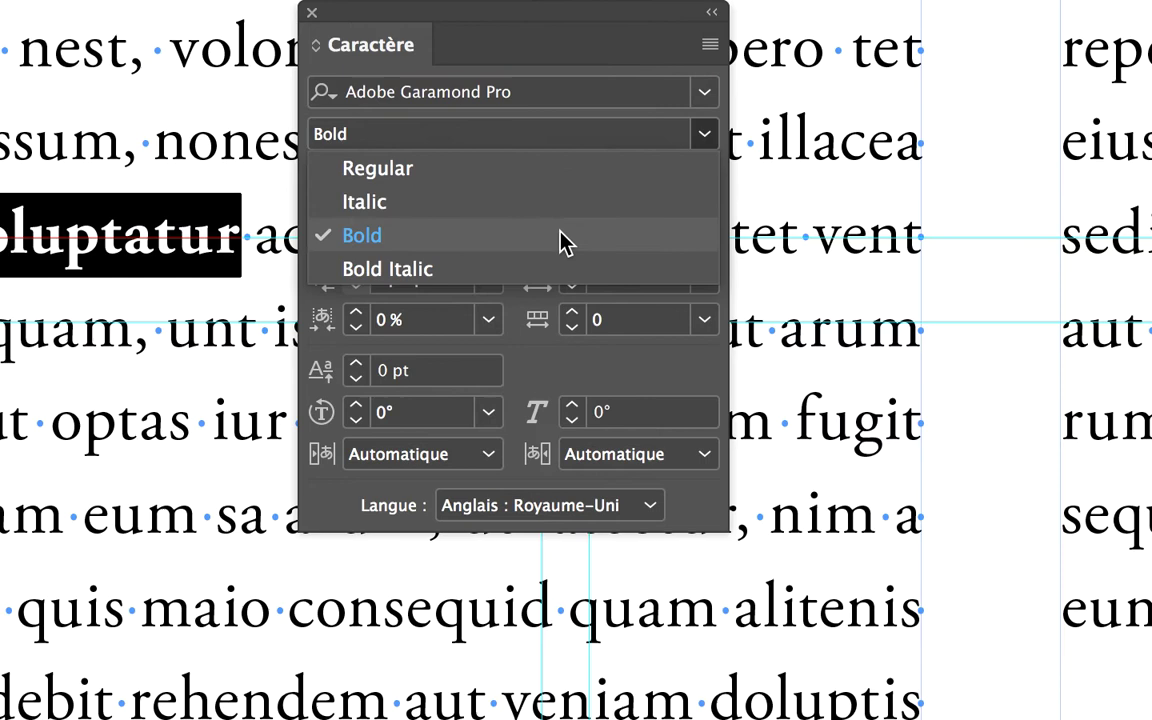
pyautogui.click(563, 246)
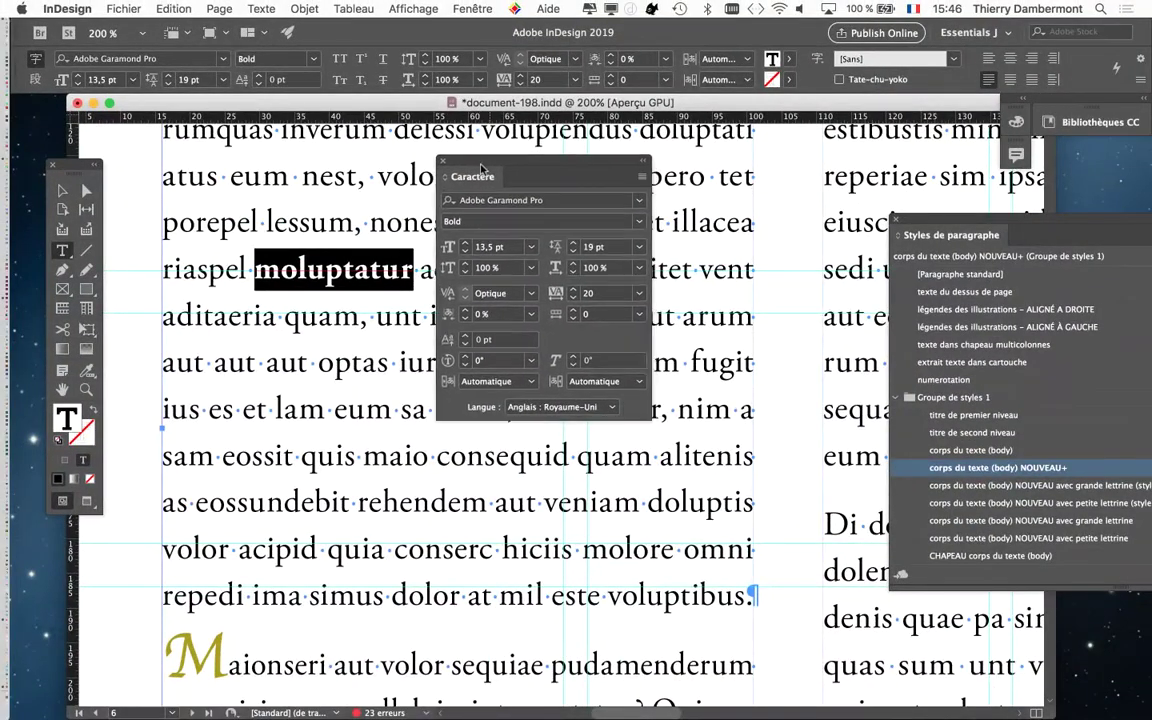
pyautogui.moveTo(481, 168); pyautogui.dragTo(198, 472)
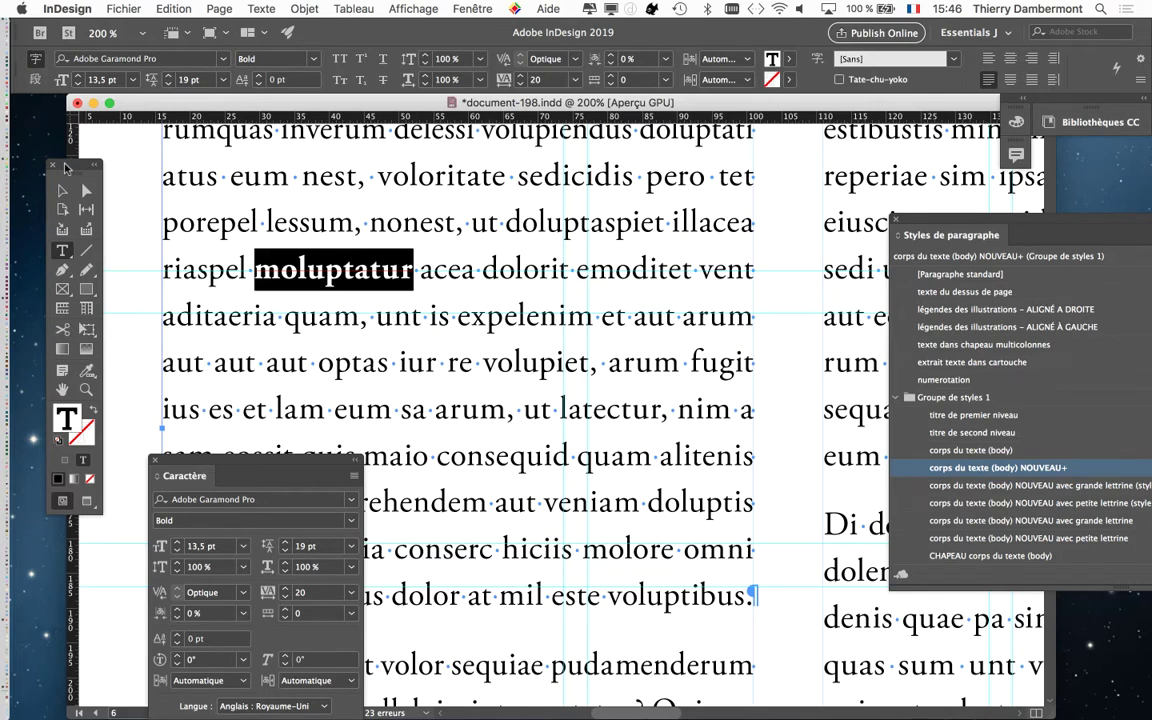
pyautogui.moveTo(70, 166)
pyautogui.mouseDown()
pyautogui.moveTo(472, 166)
pyautogui.moveTo(612, 140)
pyautogui.mouseUp()
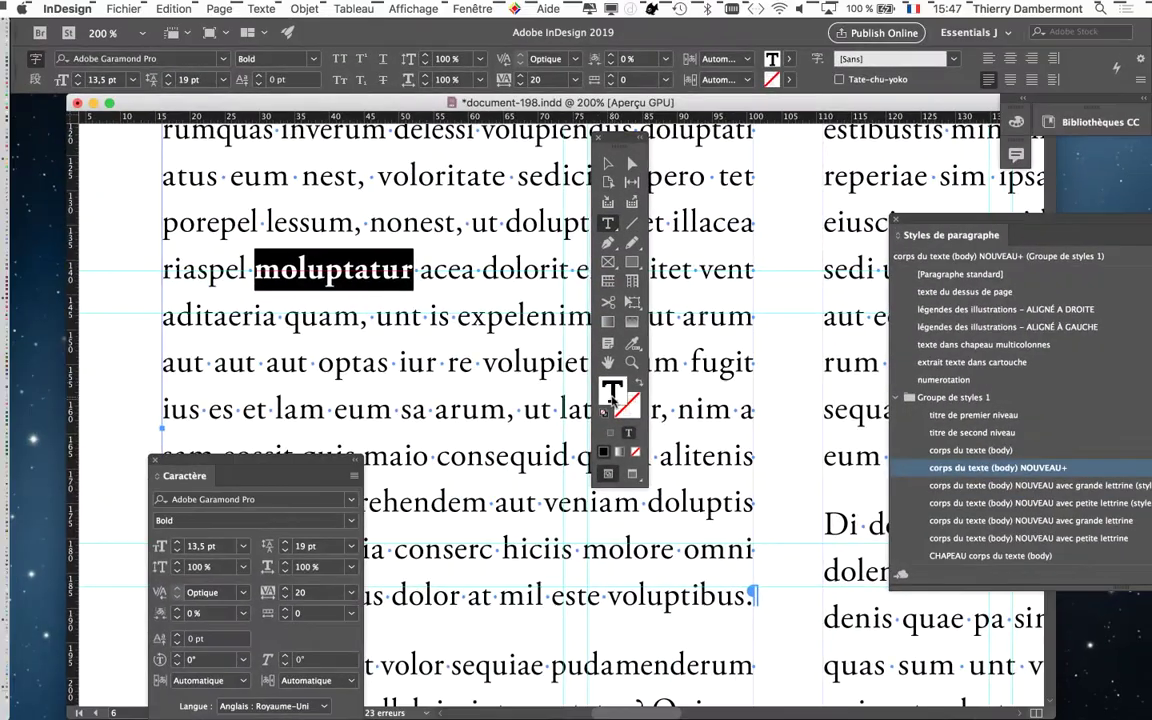
pyautogui.moveTo(616, 140); pyautogui.dragTo(65, 176)
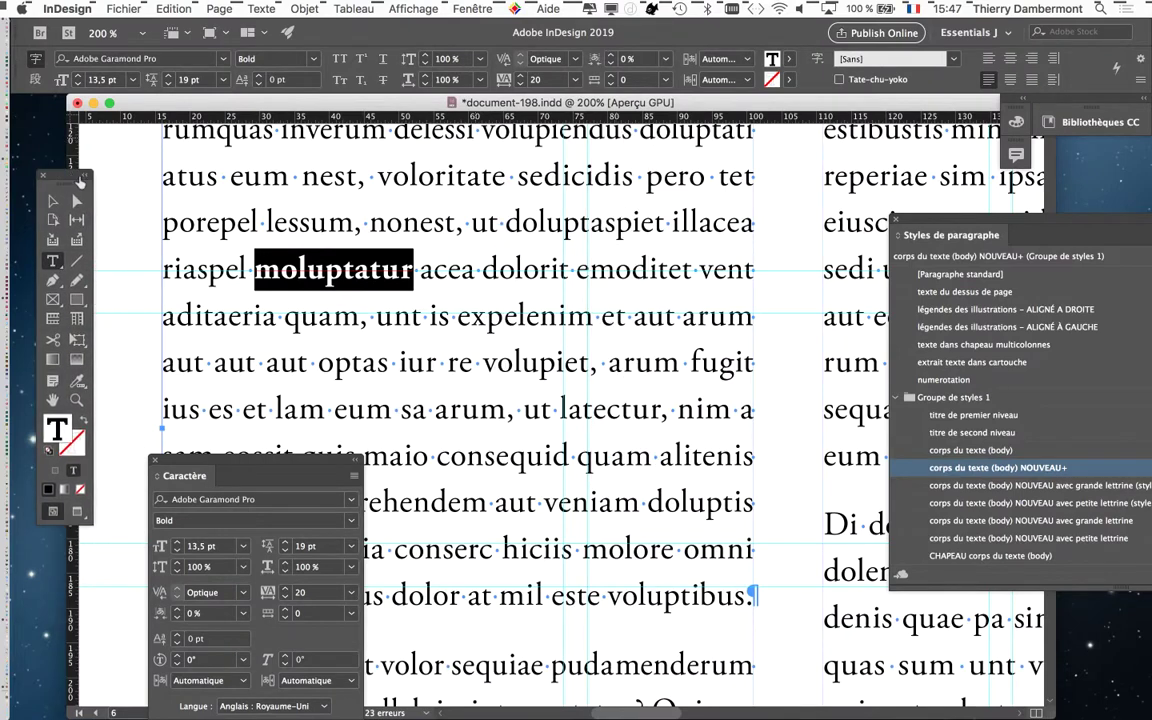
# Open the Nuancier (Swatches) panel, enlarged to list all swatches, beside the text column.
pyautogui.click(471, 9)
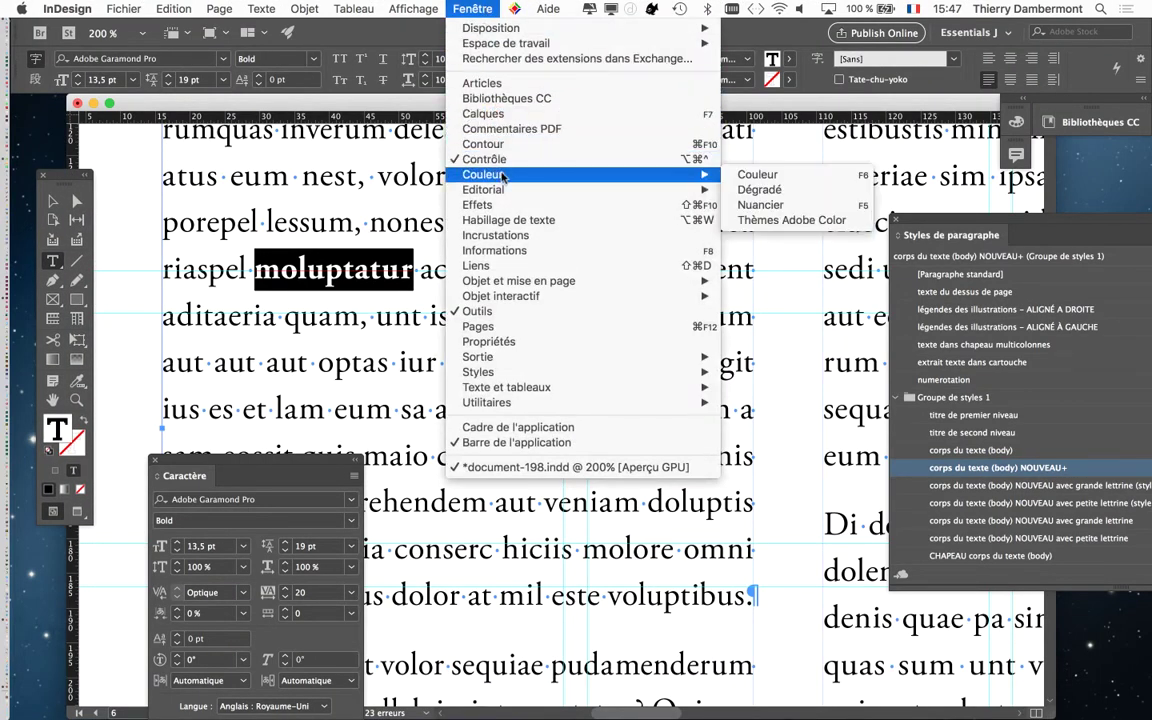
pyautogui.moveTo(65, 132)
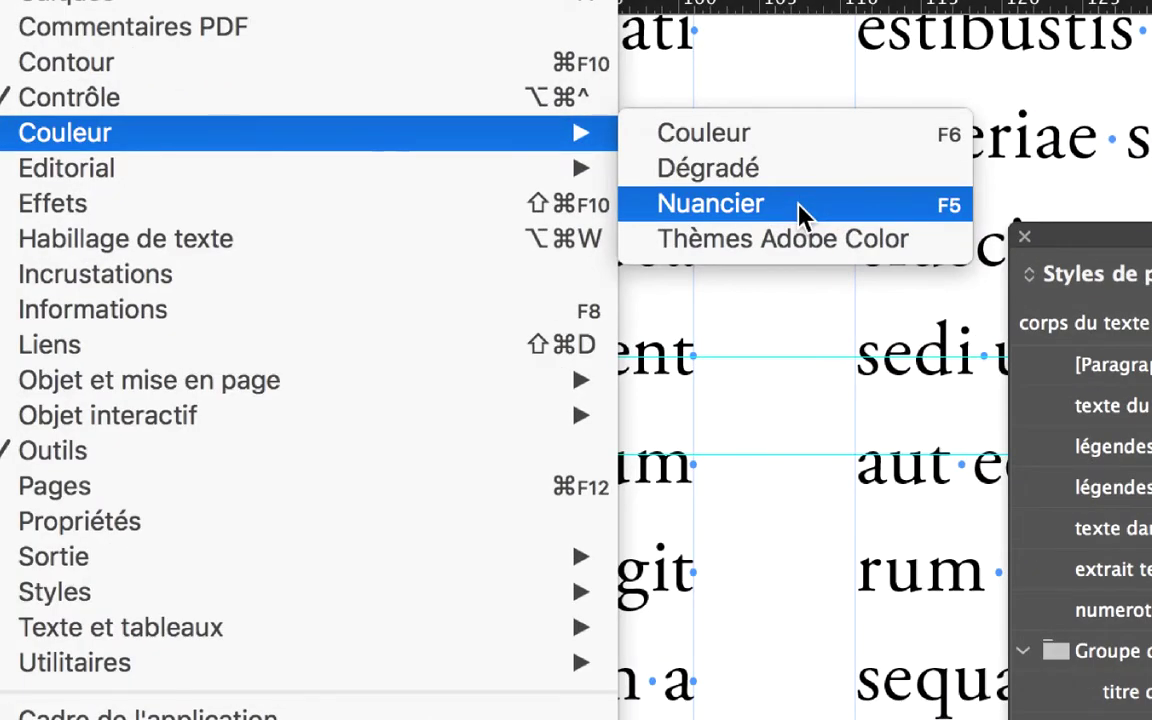
pyautogui.click(800, 205)
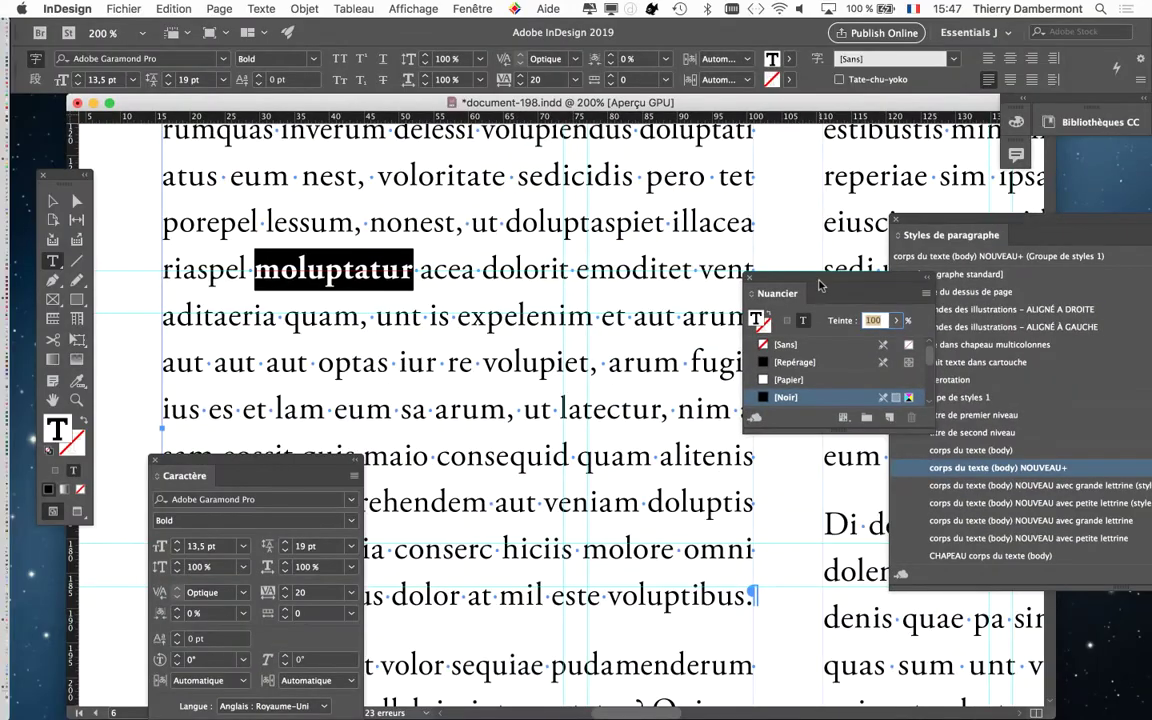
pyautogui.moveTo(818, 287)
pyautogui.mouseDown()
pyautogui.moveTo(581, 182)
pyautogui.moveTo(580, 160)
pyautogui.mouseUp()
pyautogui.moveTo(690, 300); pyautogui.dragTo(740, 618)
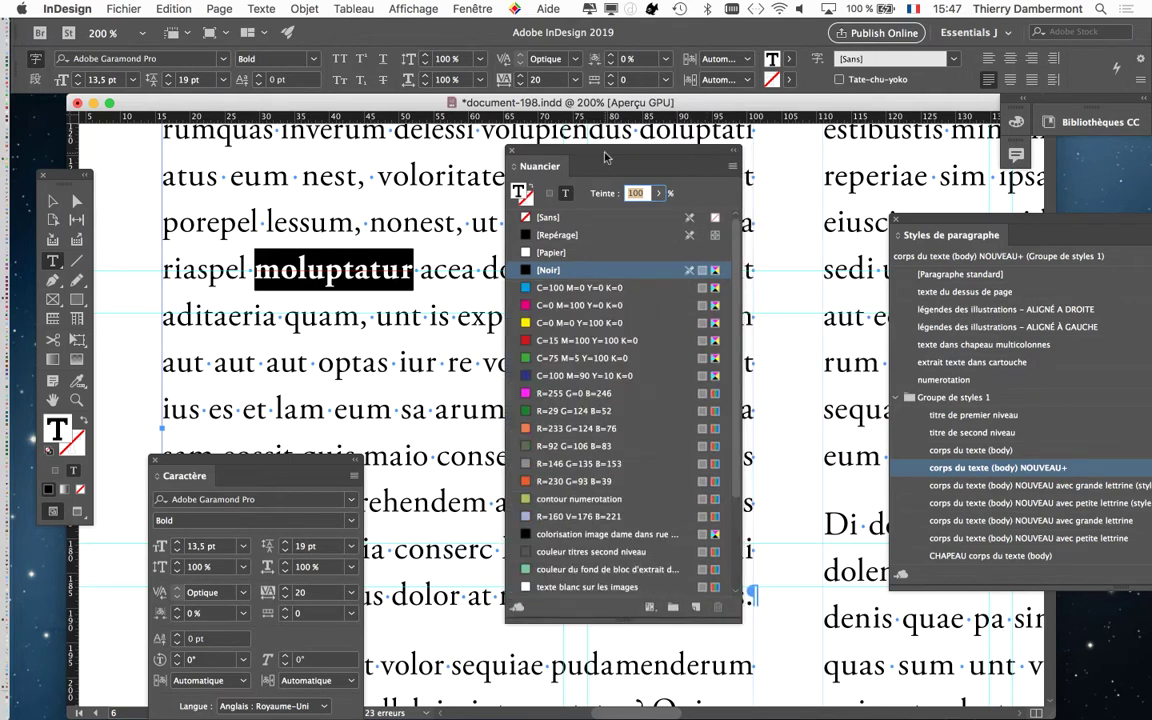
pyautogui.moveTo(560, 165); pyautogui.dragTo(707, 162)
pyautogui.moveTo(60, 180); pyautogui.dragTo(113, 147)
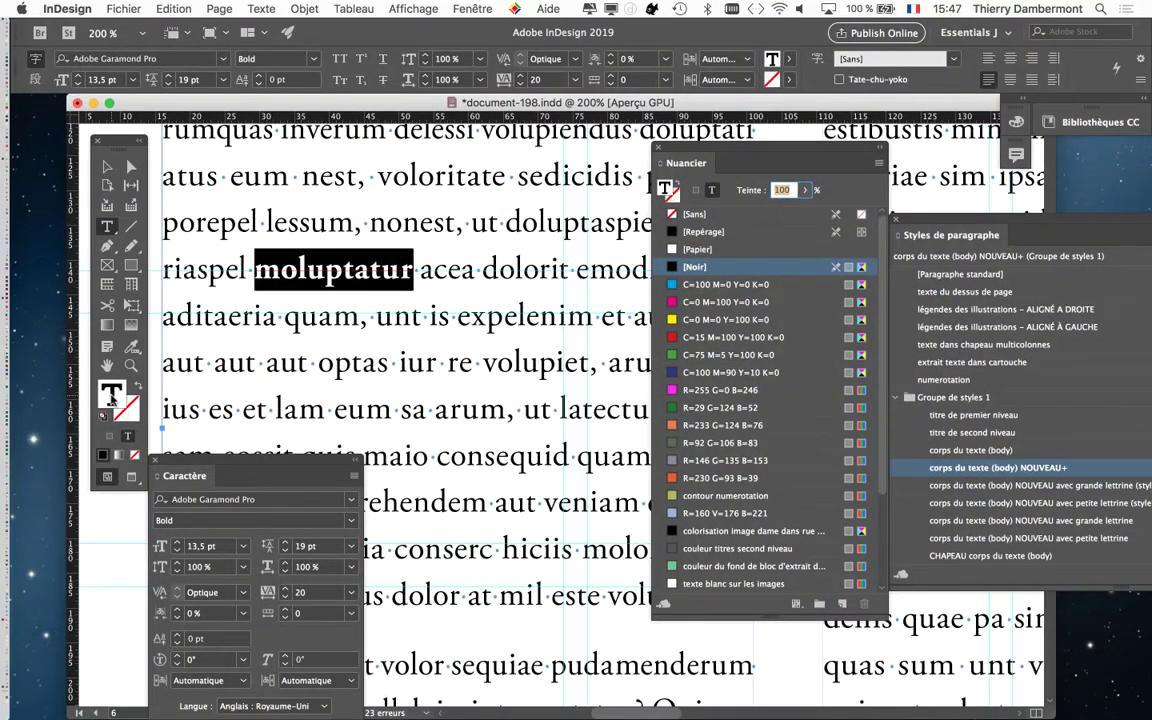
# Open the fill colour picker, cancel it unchanged, and return the Tools panel left.
pyautogui.doubleClick(112, 397)
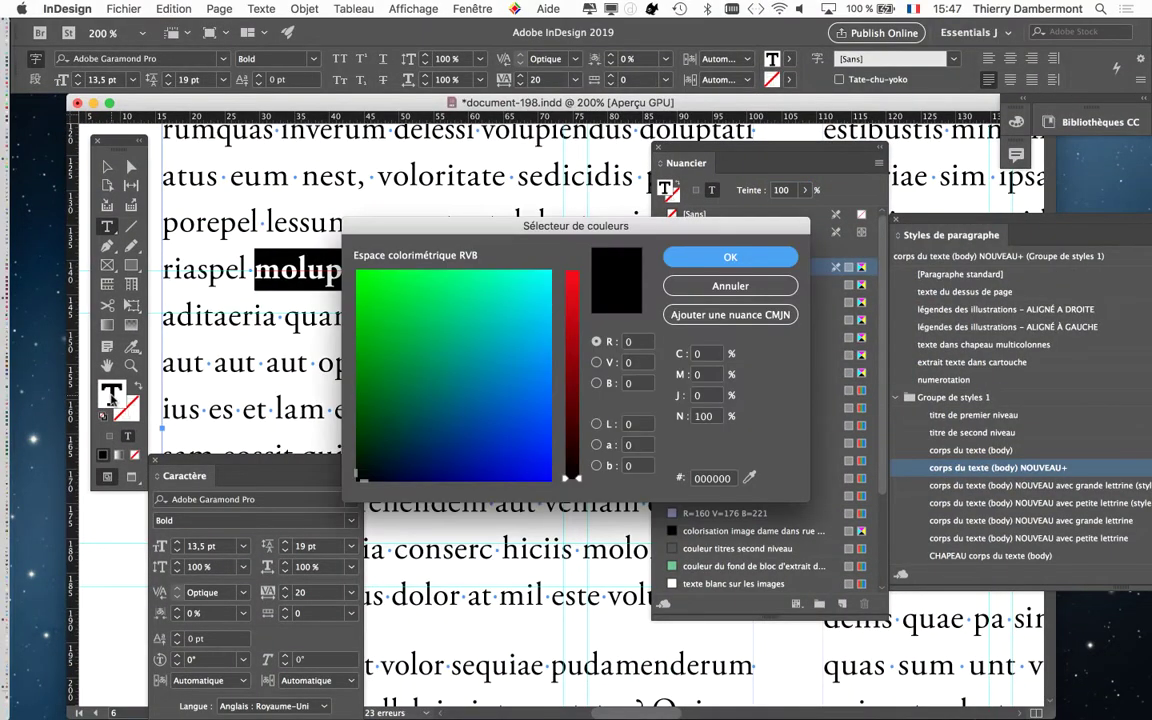
pyautogui.click(728, 287)
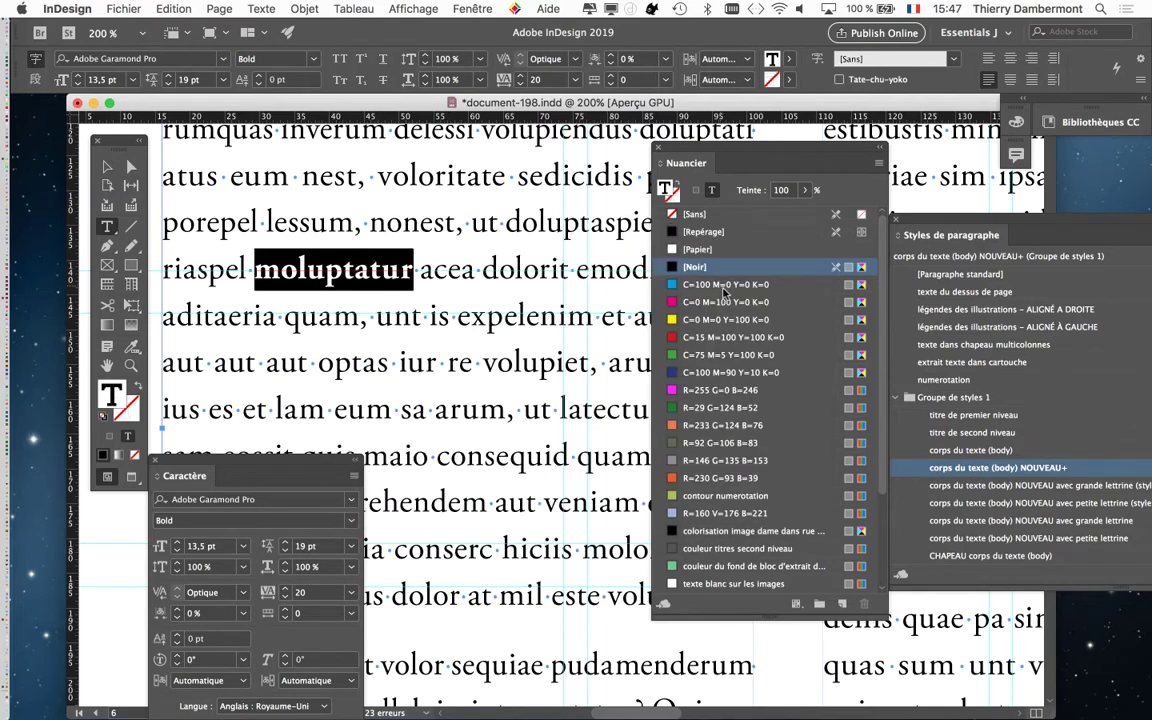
pyautogui.moveTo(113, 141); pyautogui.dragTo(65, 144)
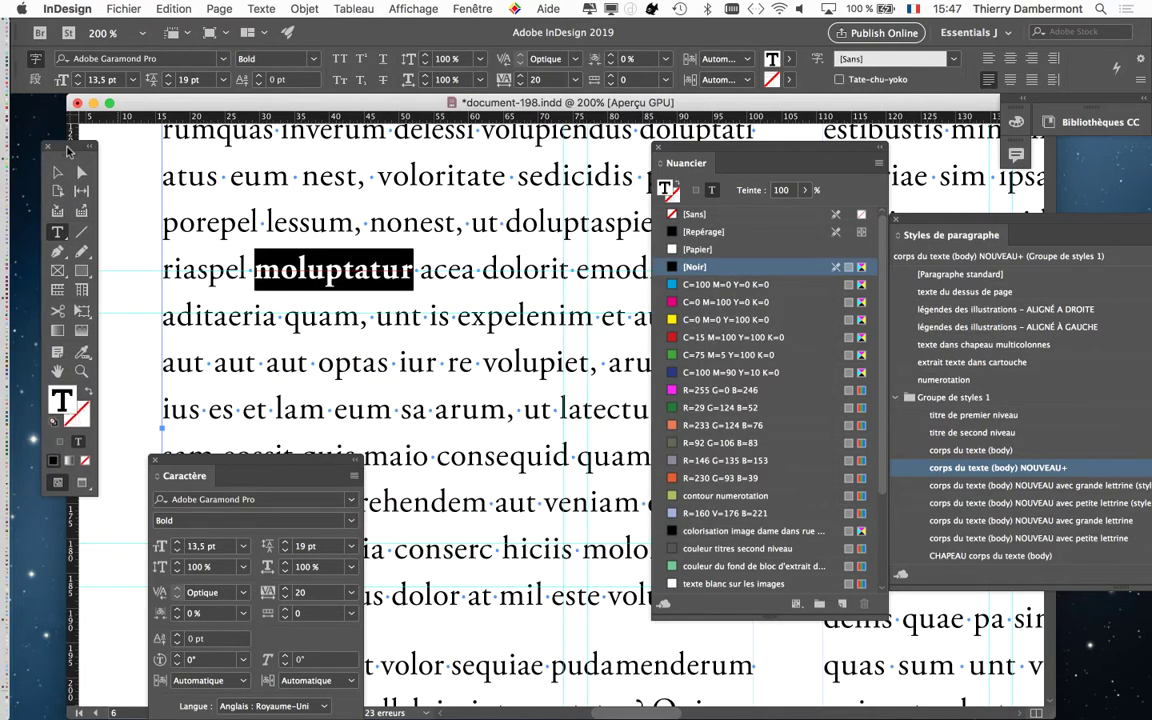
# Reposition the Swatches panel and make it much shorter.
pyautogui.moveTo(710, 163); pyautogui.dragTo(626, 152)
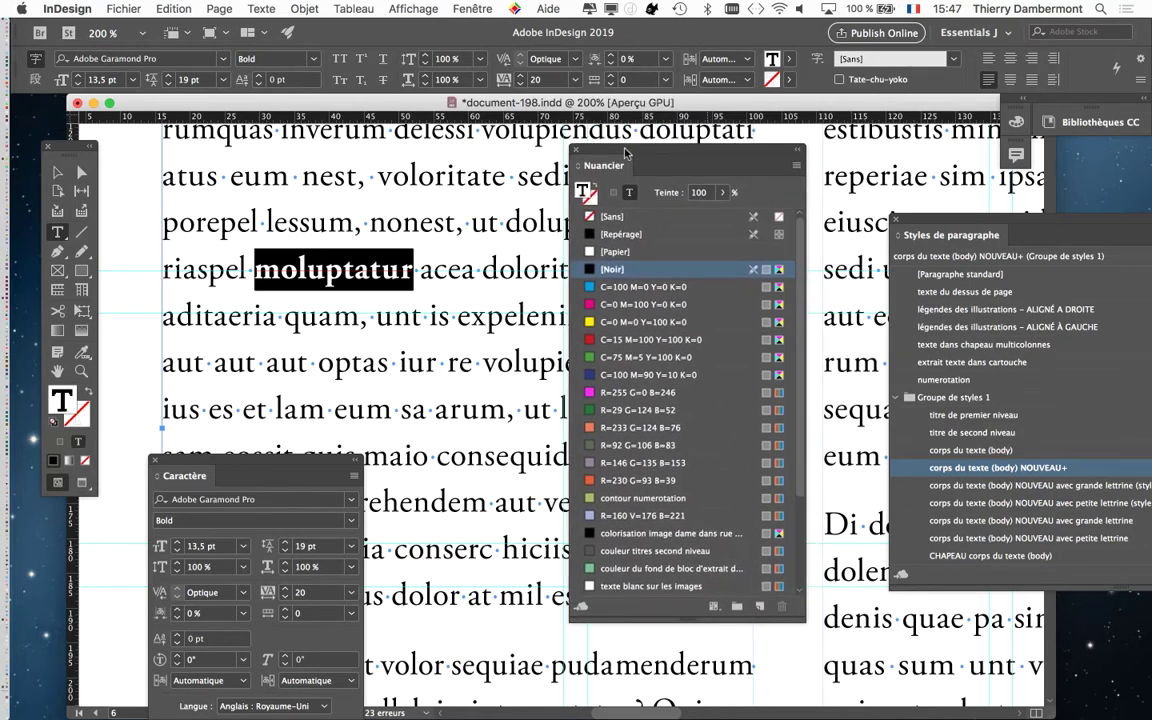
pyautogui.moveTo(630, 150); pyautogui.dragTo(644, 144)
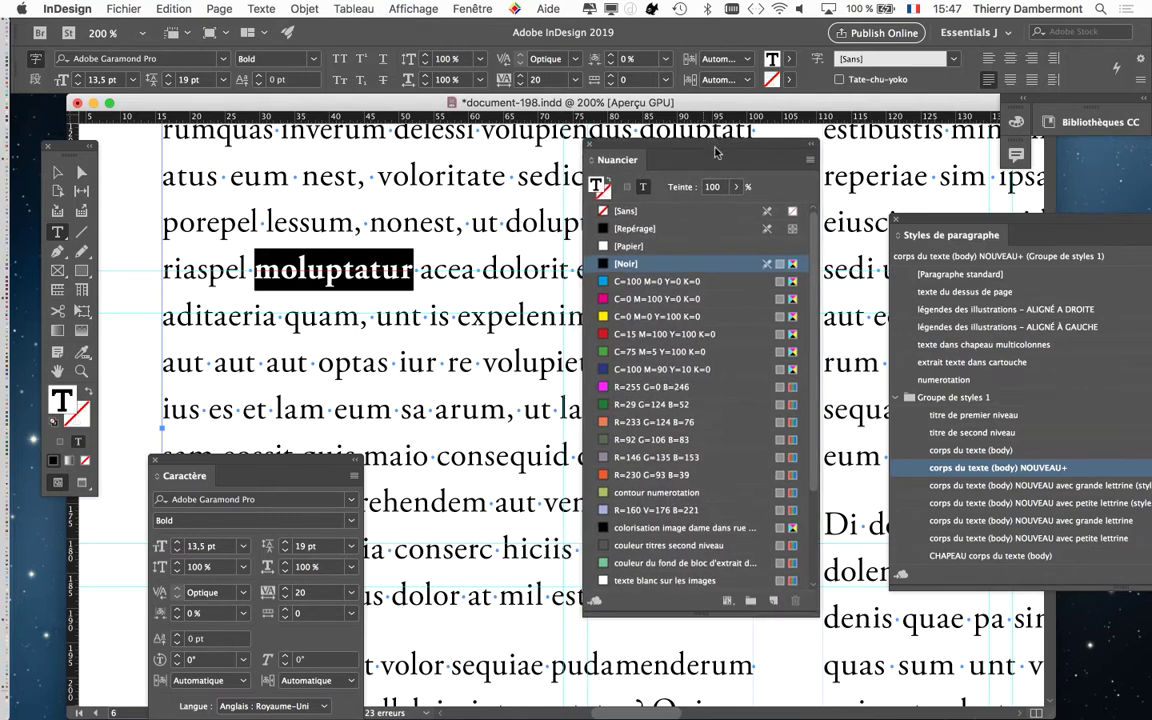
pyautogui.moveTo(716, 152); pyautogui.dragTo(717, 148)
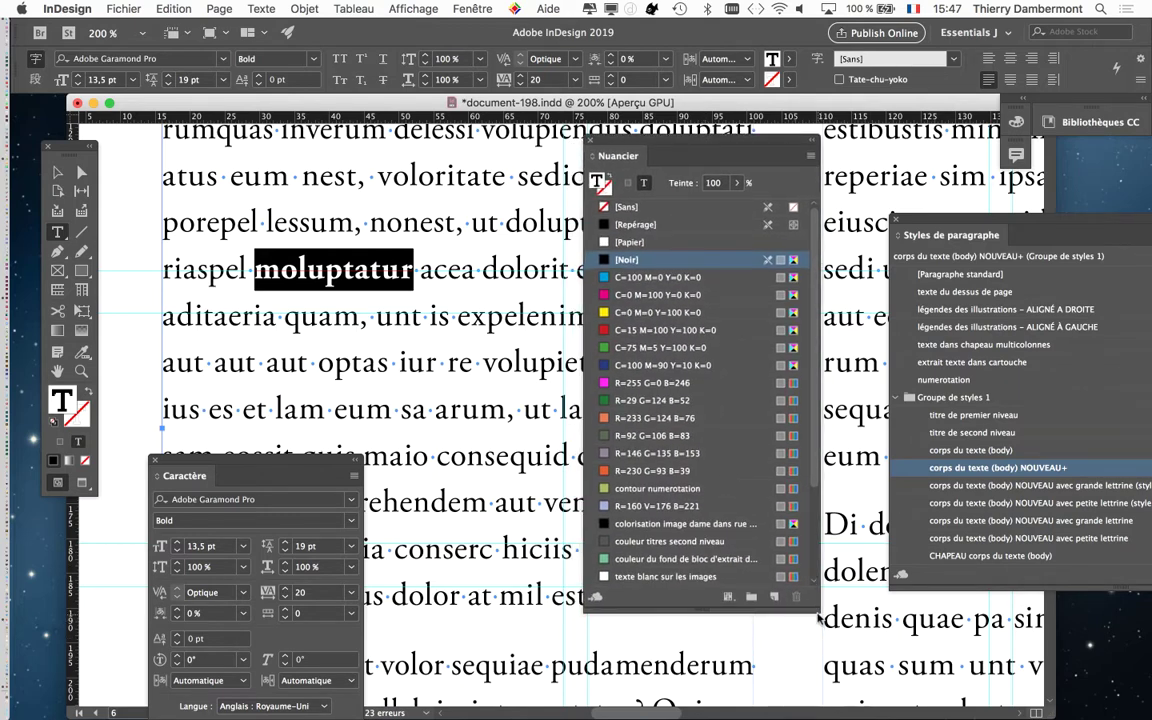
pyautogui.moveTo(818, 620); pyautogui.dragTo(828, 686)
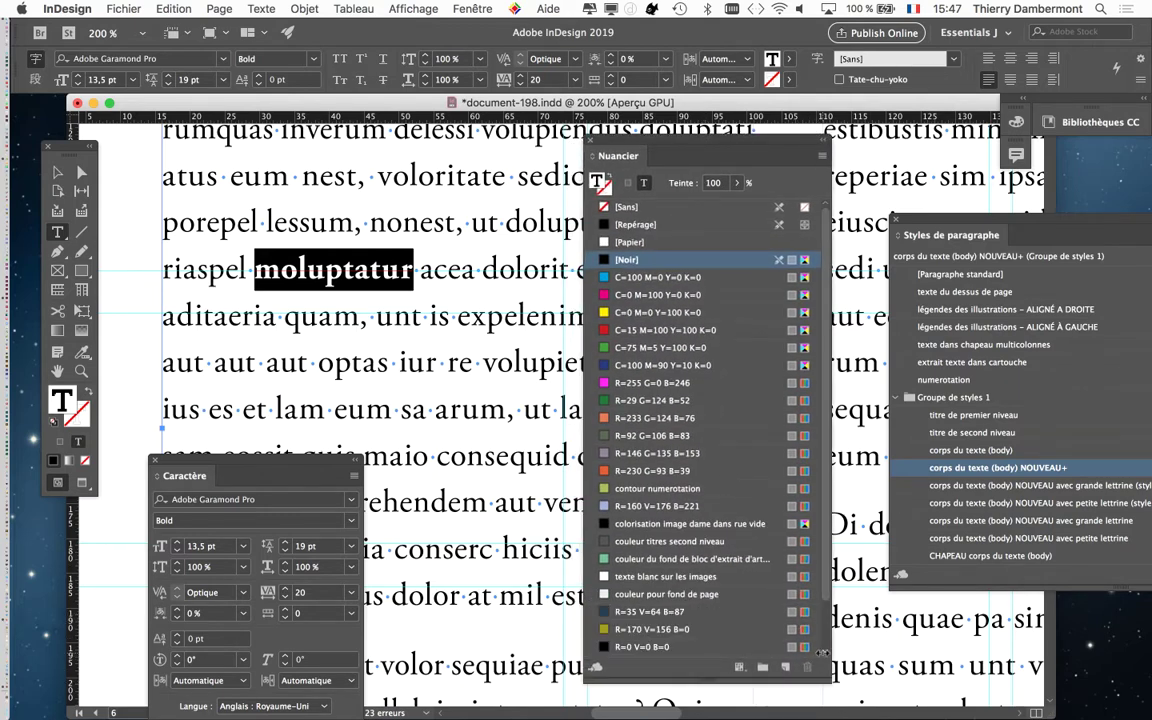
pyautogui.moveTo(822, 652); pyautogui.dragTo(832, 512)
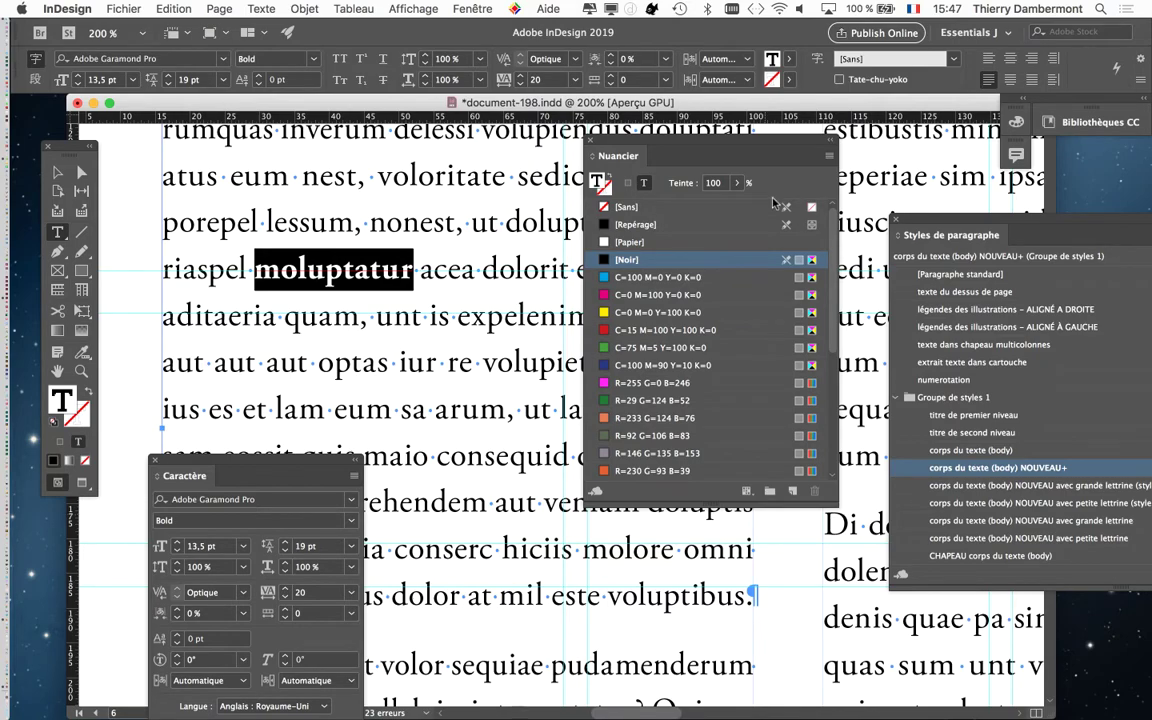
# Move the Swatches panel aside and open its options menu.
pyautogui.moveTo(692, 143); pyautogui.dragTo(640, 155)
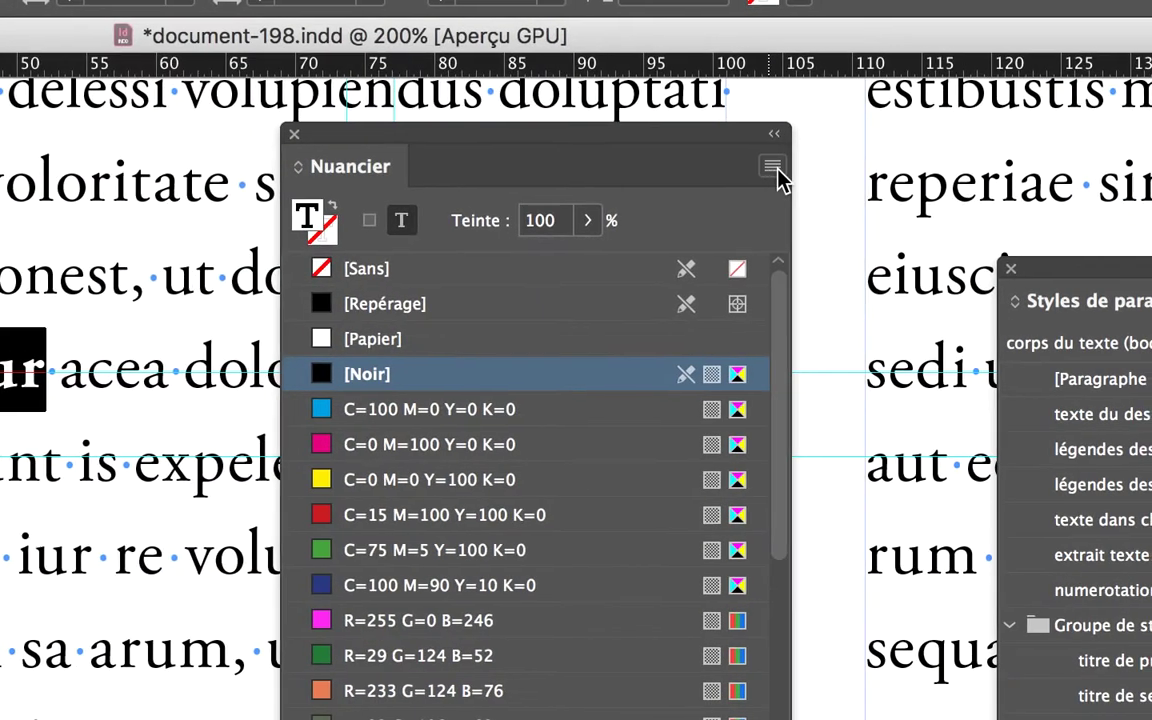
pyautogui.click(777, 170)
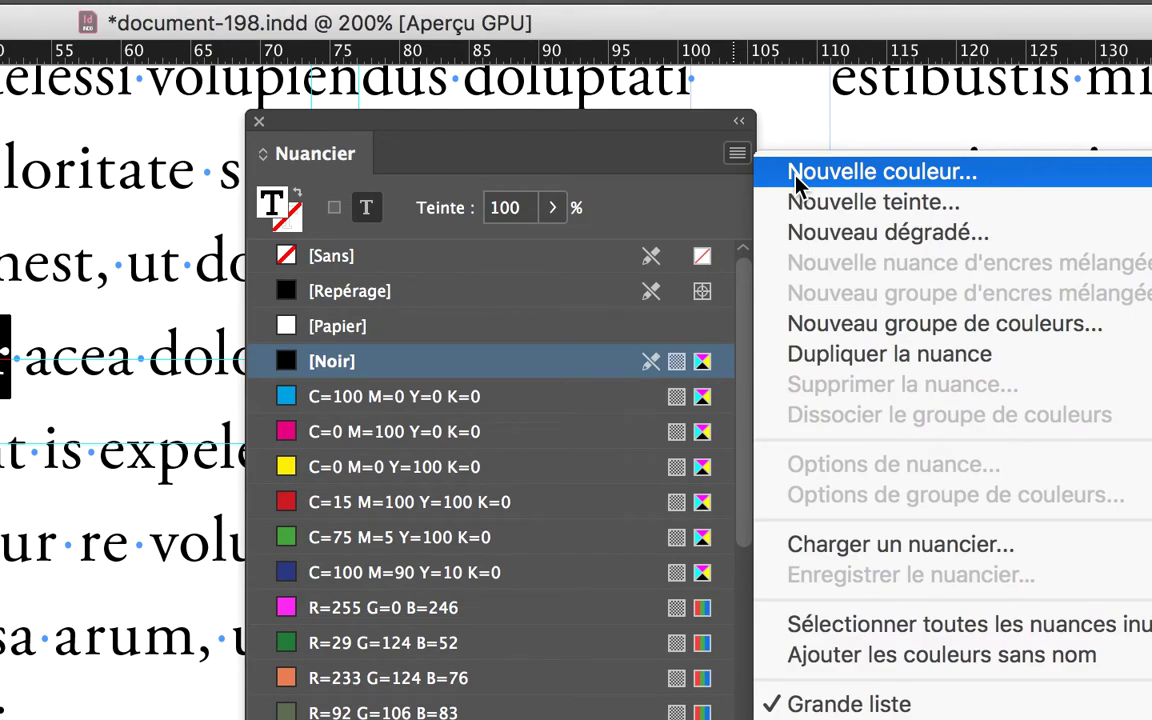
# Start a new colour swatch in RGB (RVB) mode.
pyautogui.click(798, 184)
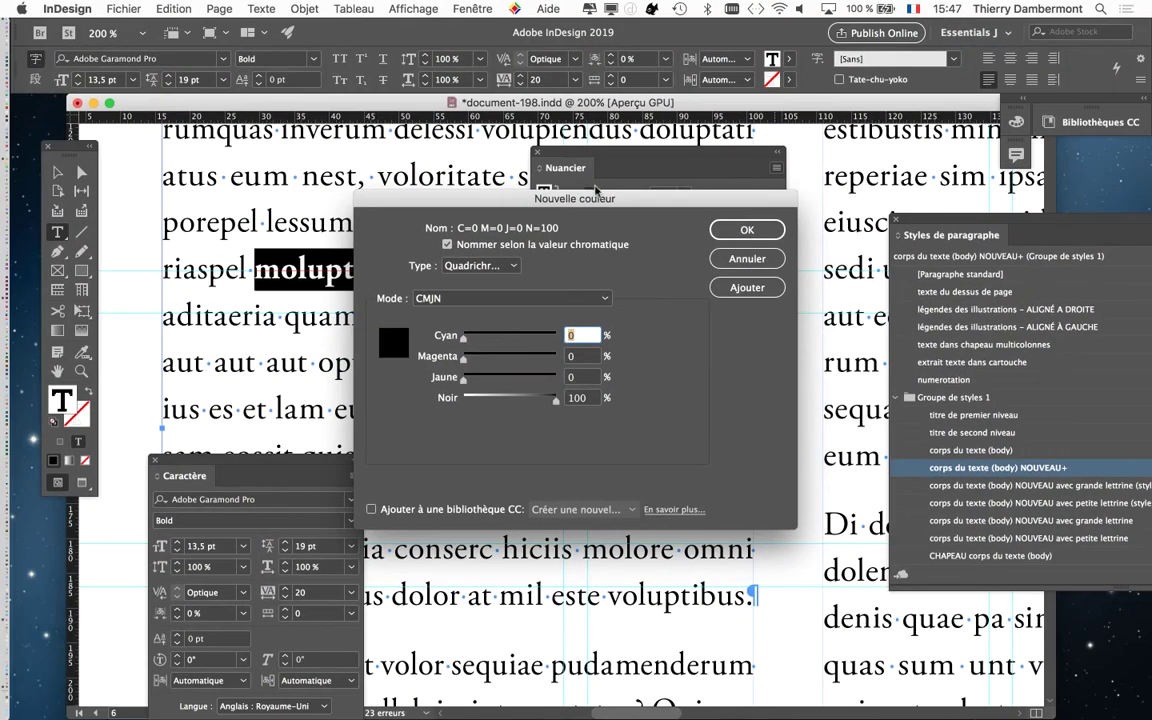
pyautogui.moveTo(587, 198)
pyautogui.mouseDown()
pyautogui.moveTo(836, 103)
pyautogui.moveTo(831, 65)
pyautogui.mouseUp()
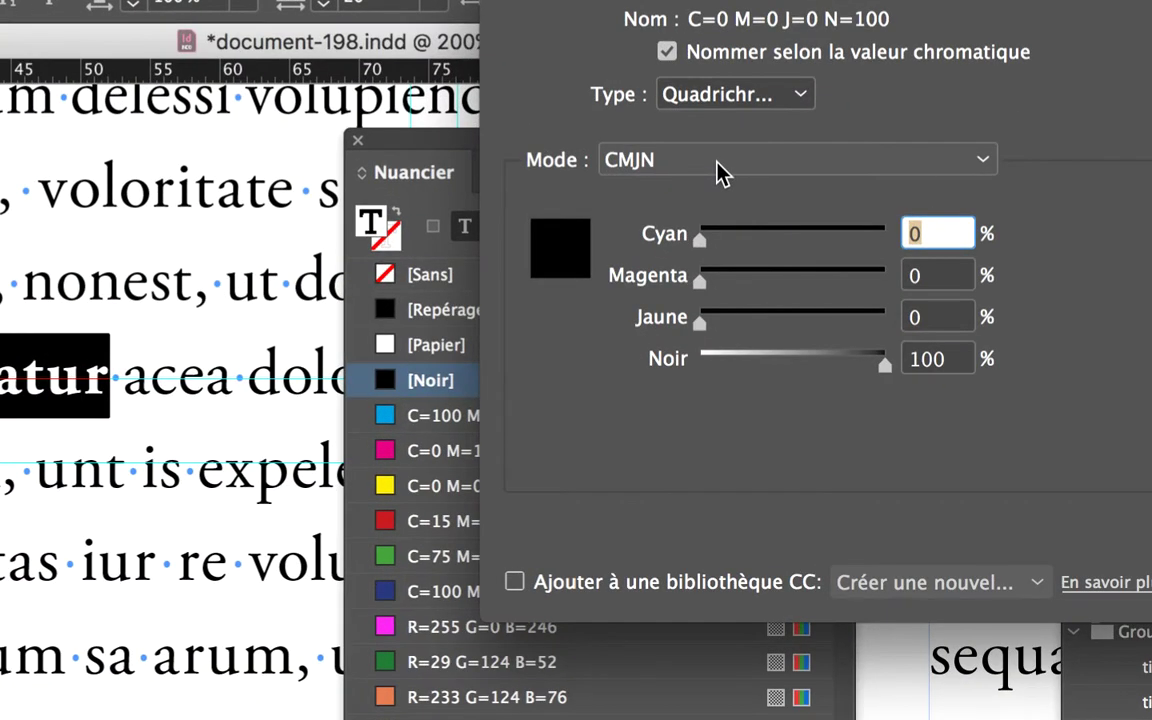
pyautogui.click(717, 163)
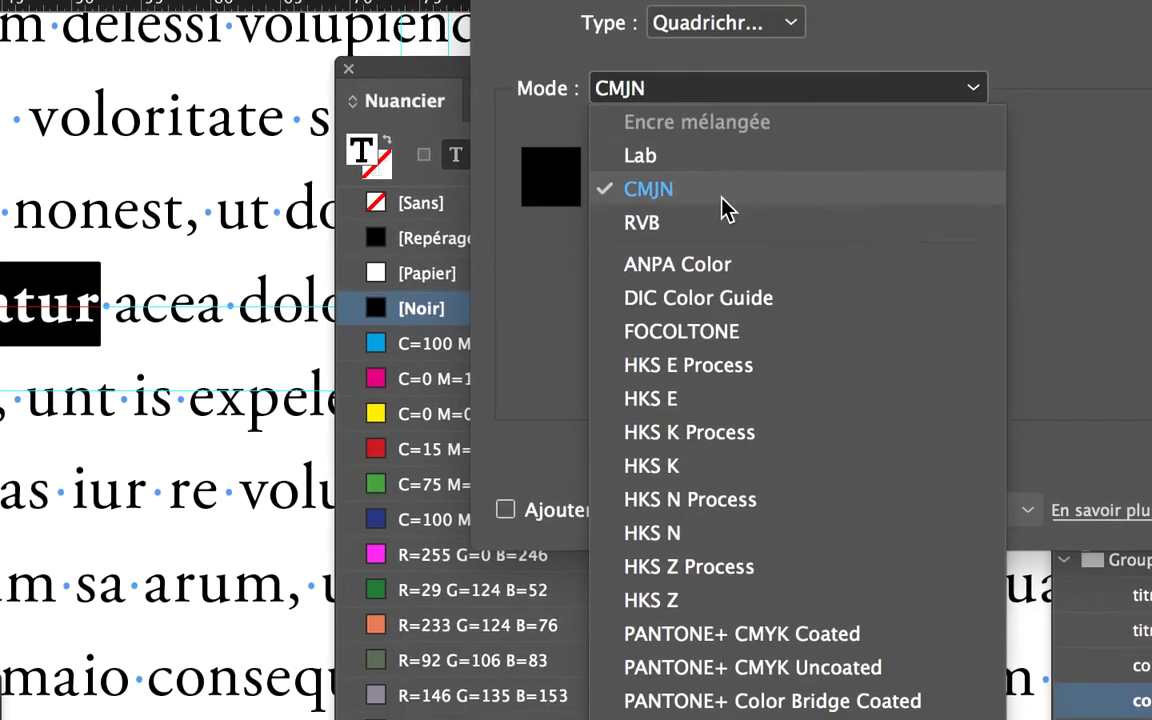
pyautogui.click(725, 294)
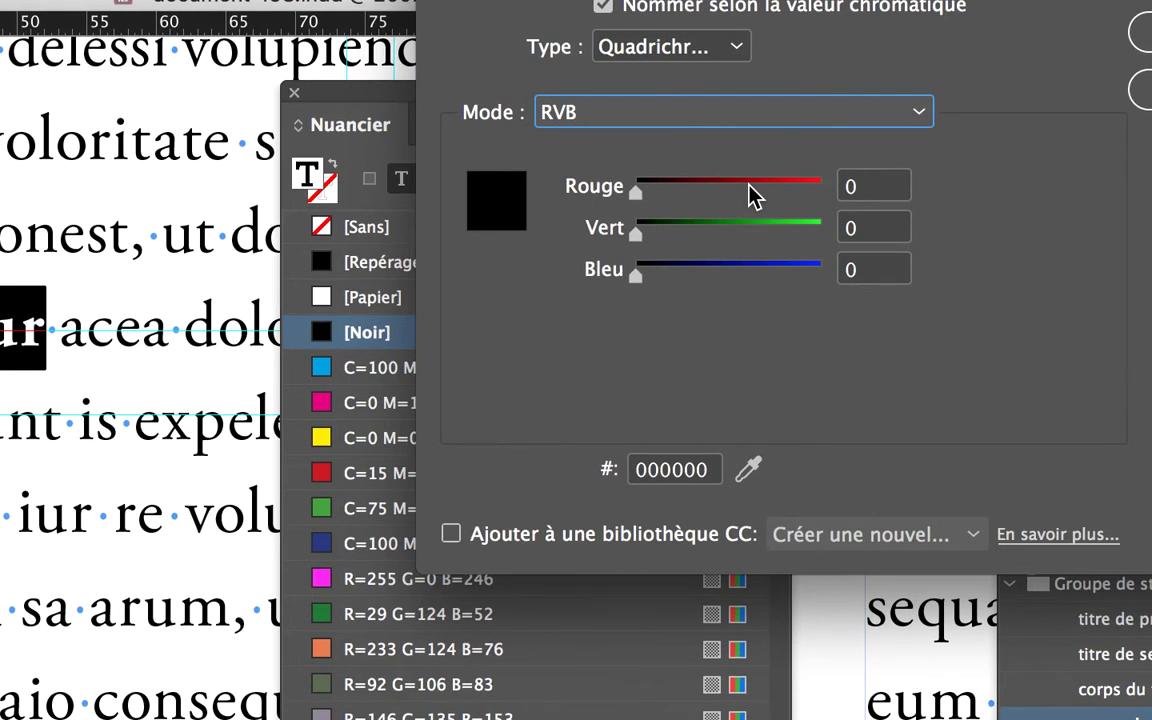
# Set the new colour's sliders to pink: R 234, G 63, B 182.
pyautogui.click(801, 230)
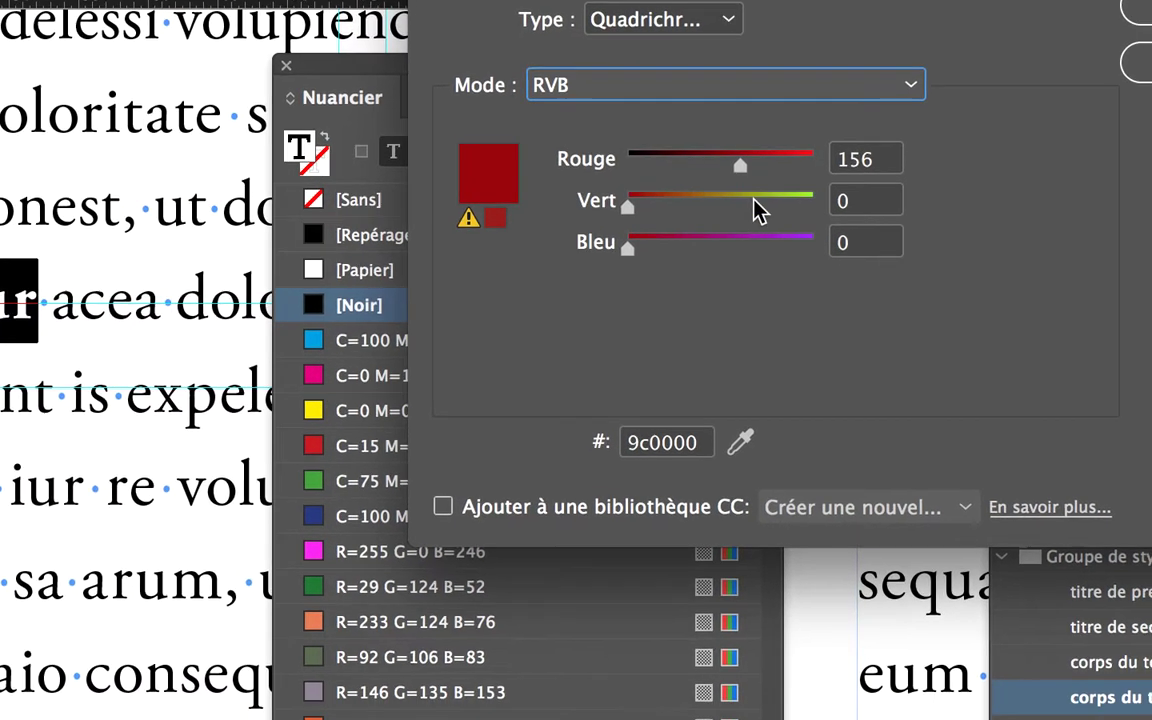
pyautogui.moveTo(755, 207); pyautogui.dragTo(683, 207)
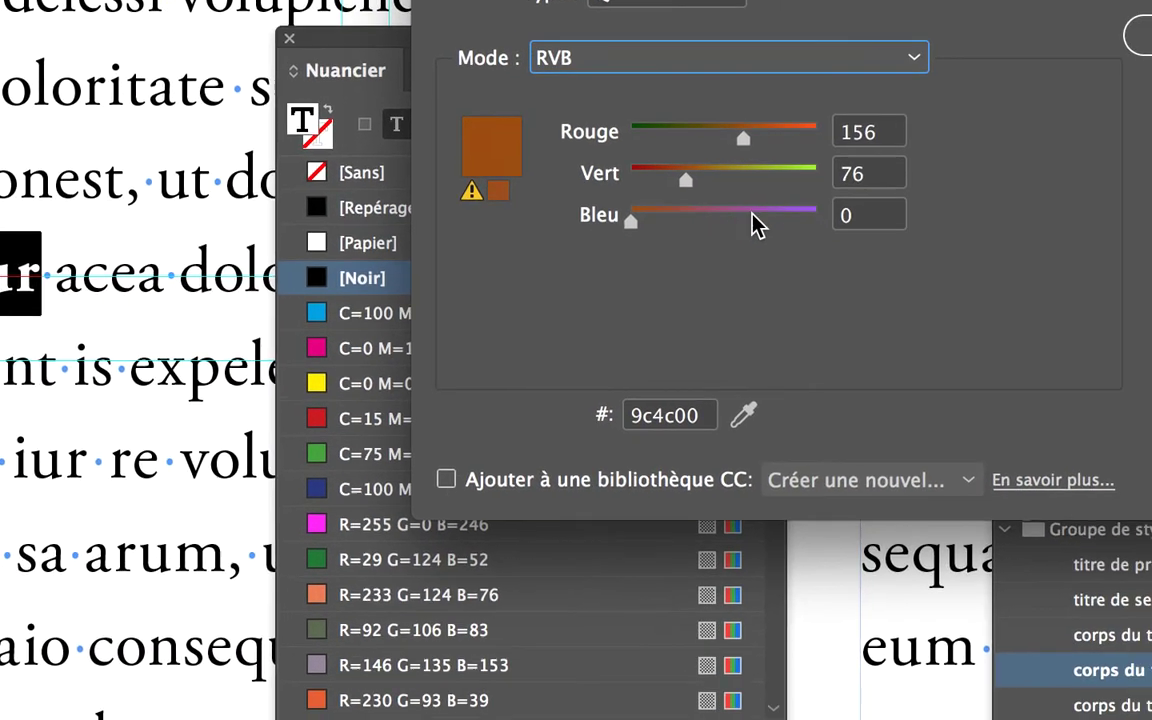
pyautogui.click(758, 218)
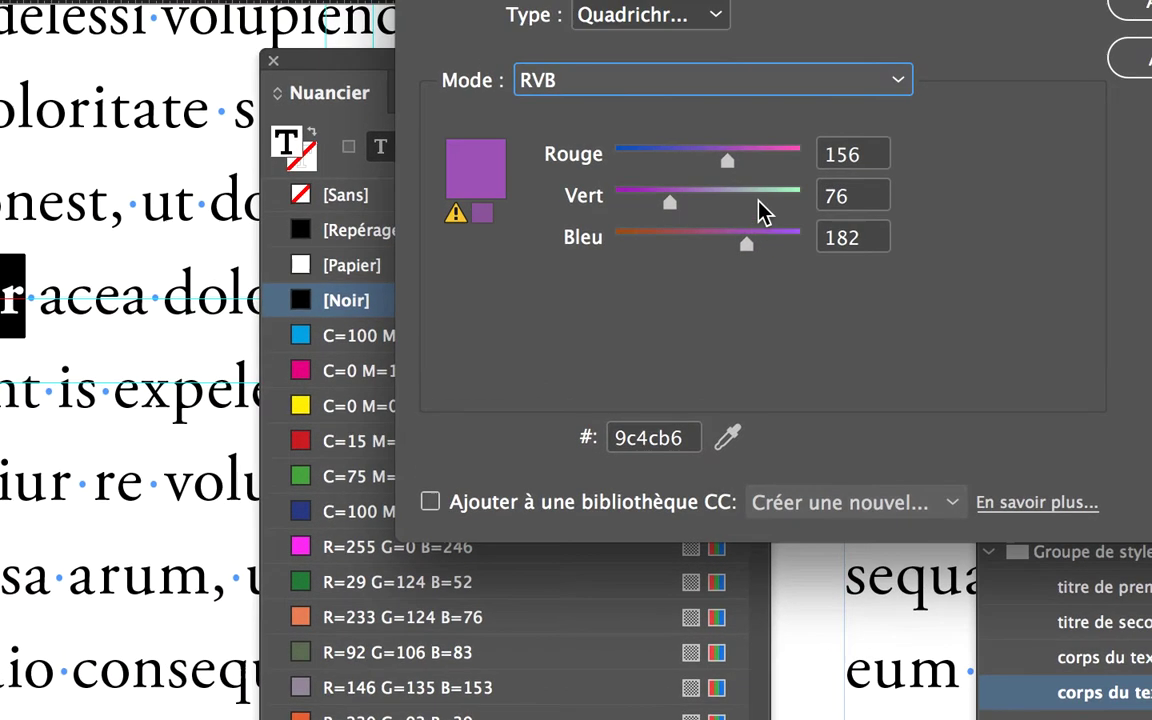
pyautogui.click(762, 208)
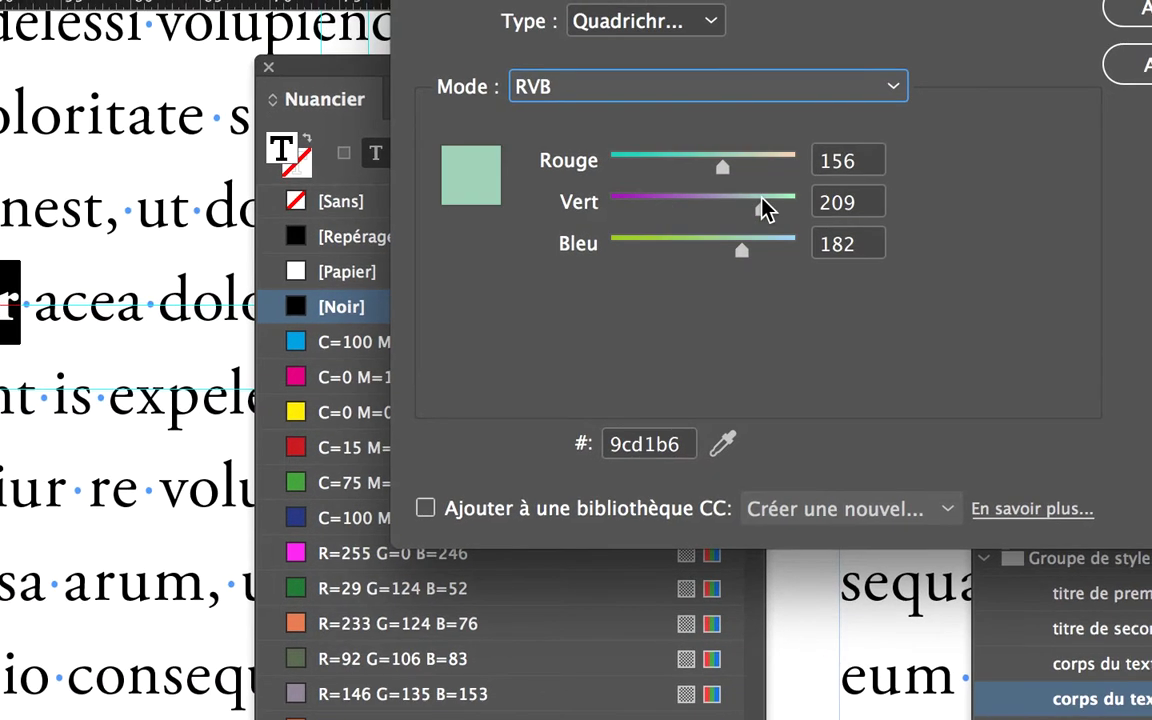
pyautogui.moveTo(762, 208); pyautogui.dragTo(656, 208)
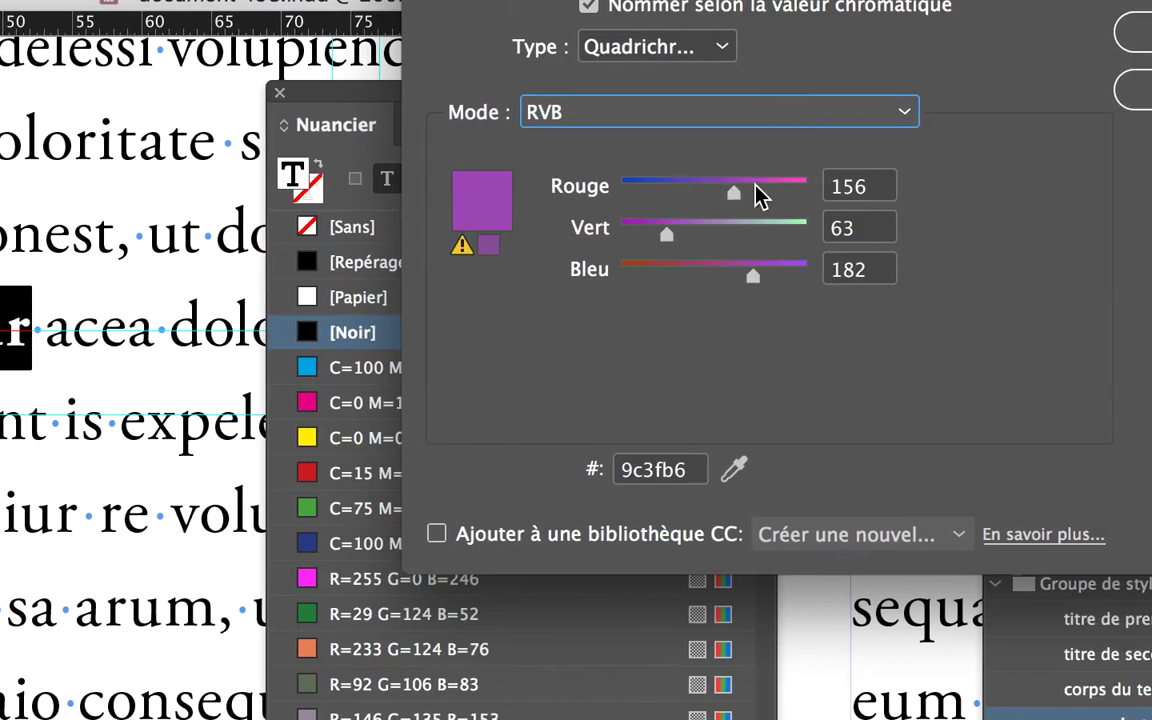
pyautogui.moveTo(760, 188); pyautogui.dragTo(767, 188)
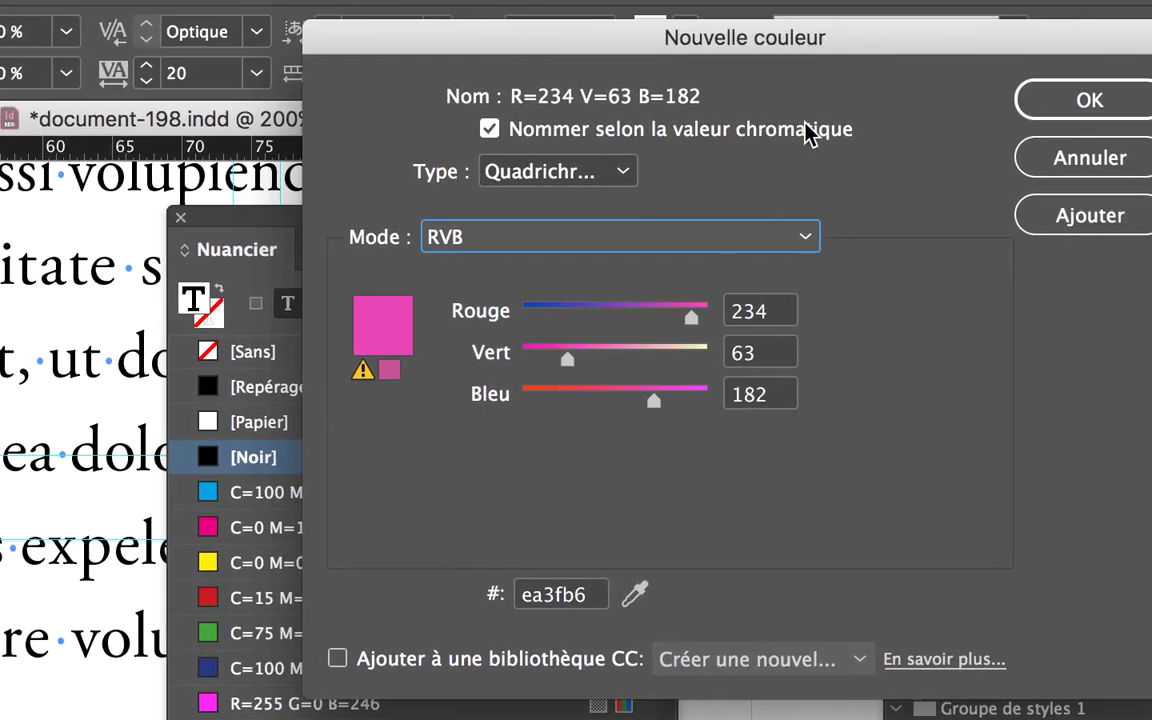
# Name the swatch 'couleur pour style de caractère 01' instead of by colour values and add it.
pyautogui.click(735, 130)
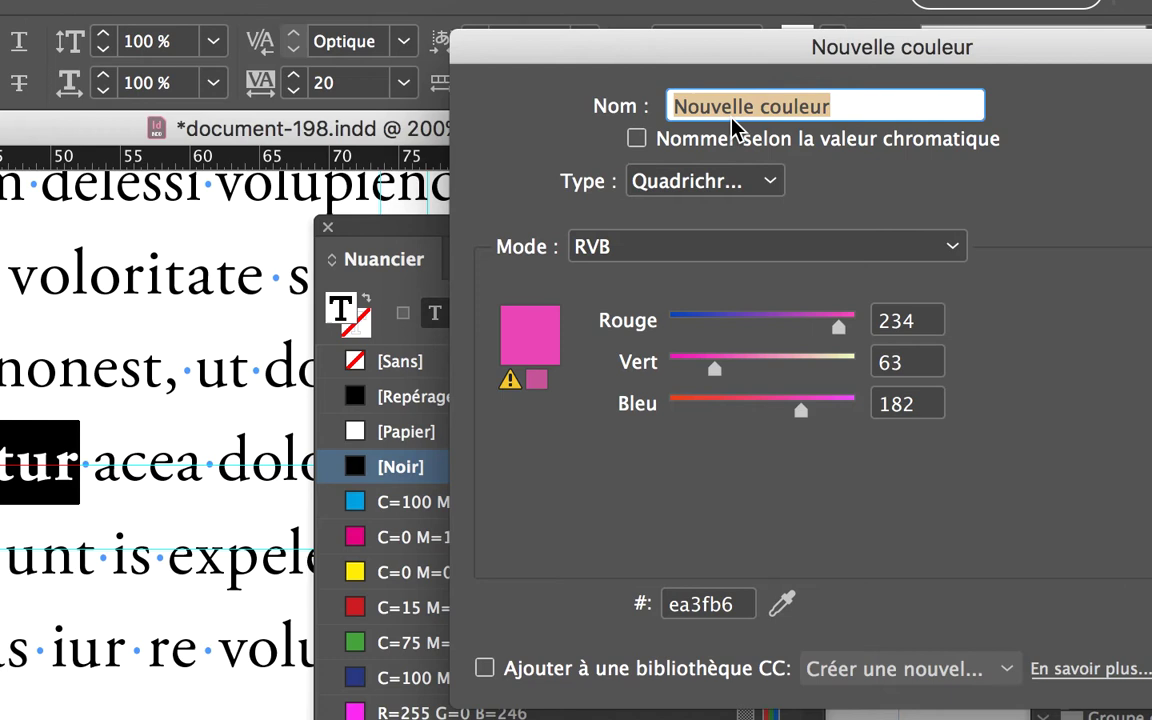
pyautogui.write('c')
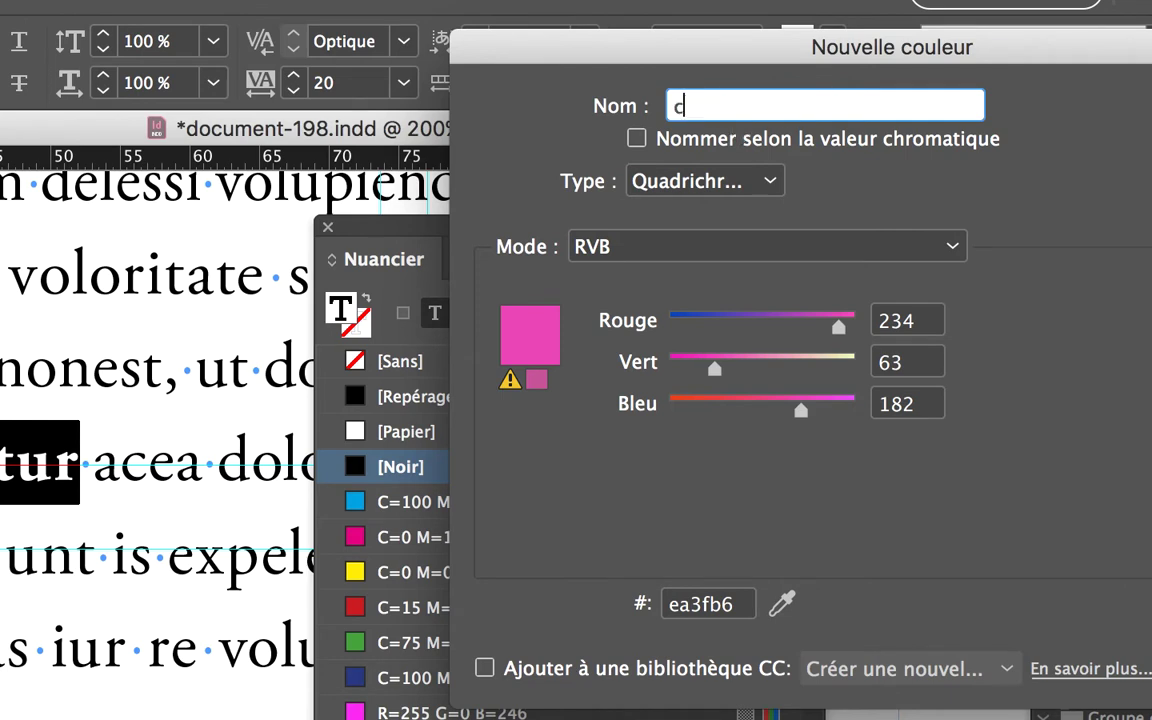
pyautogui.write('ouleur pour styl')
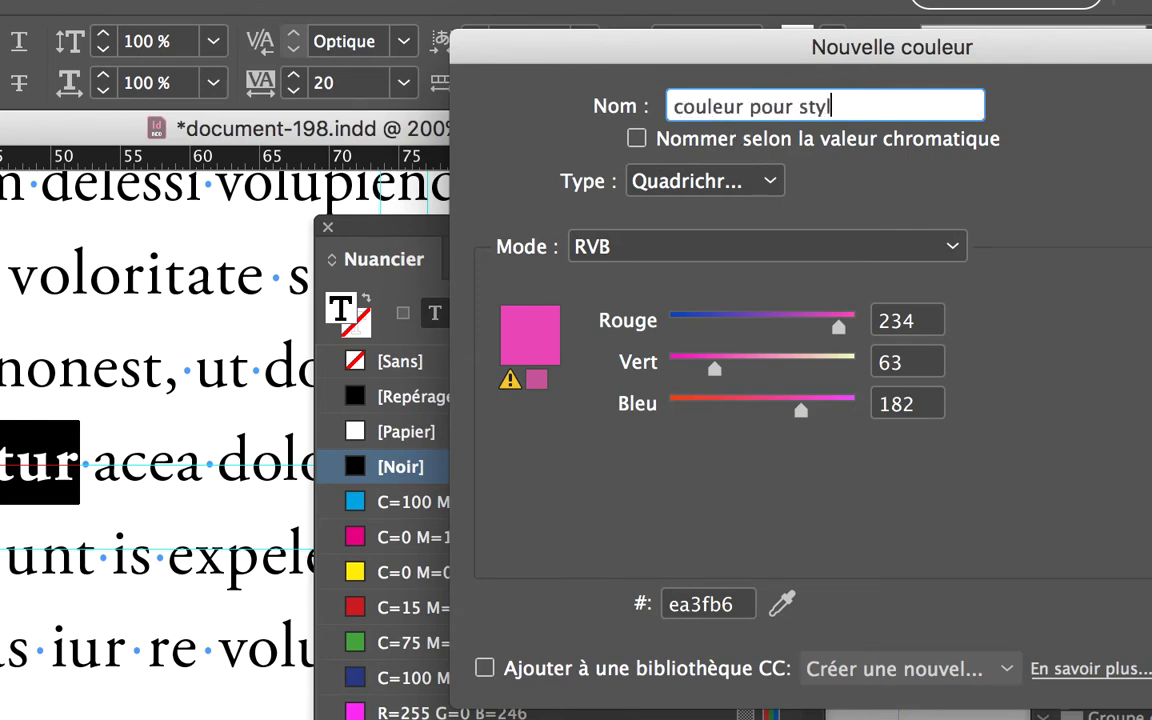
pyautogui.write('e de caractère ')
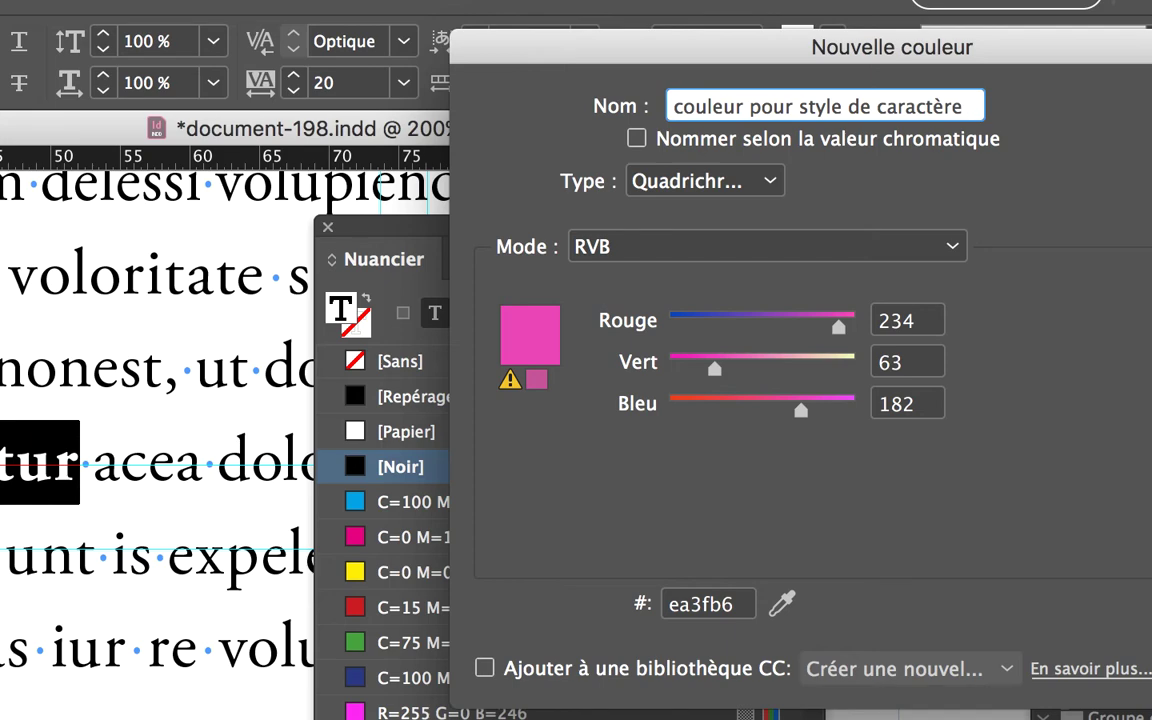
pyautogui.write('01')
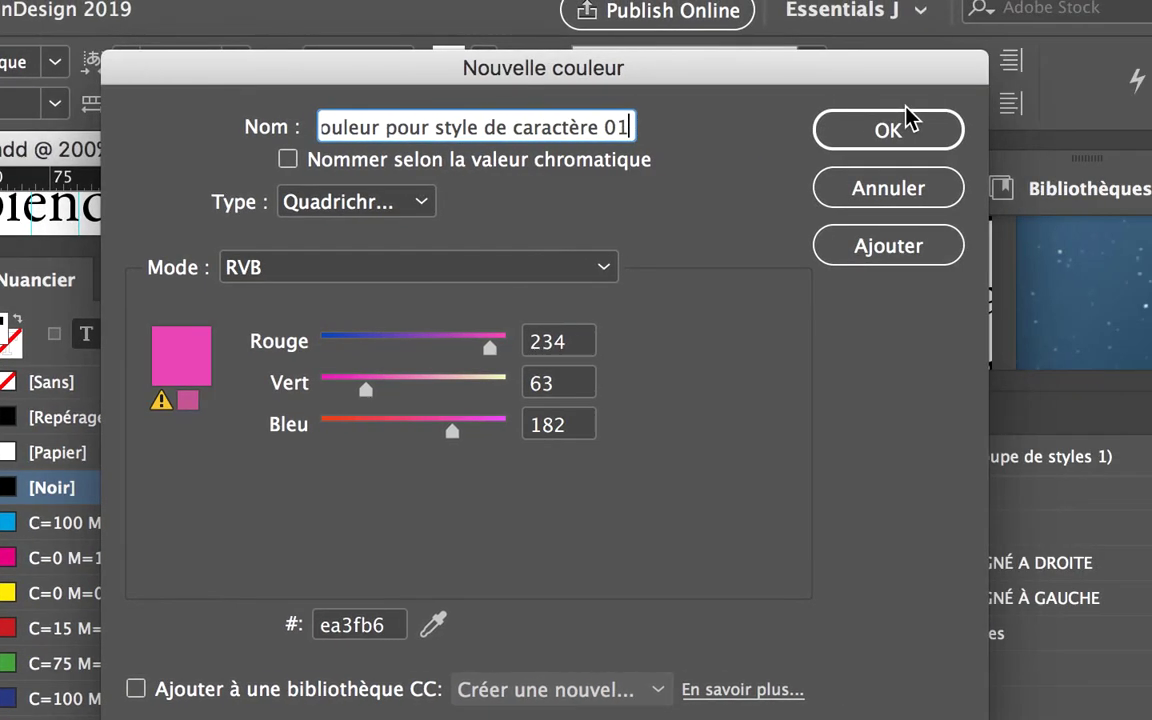
pyautogui.click(1146, 113)
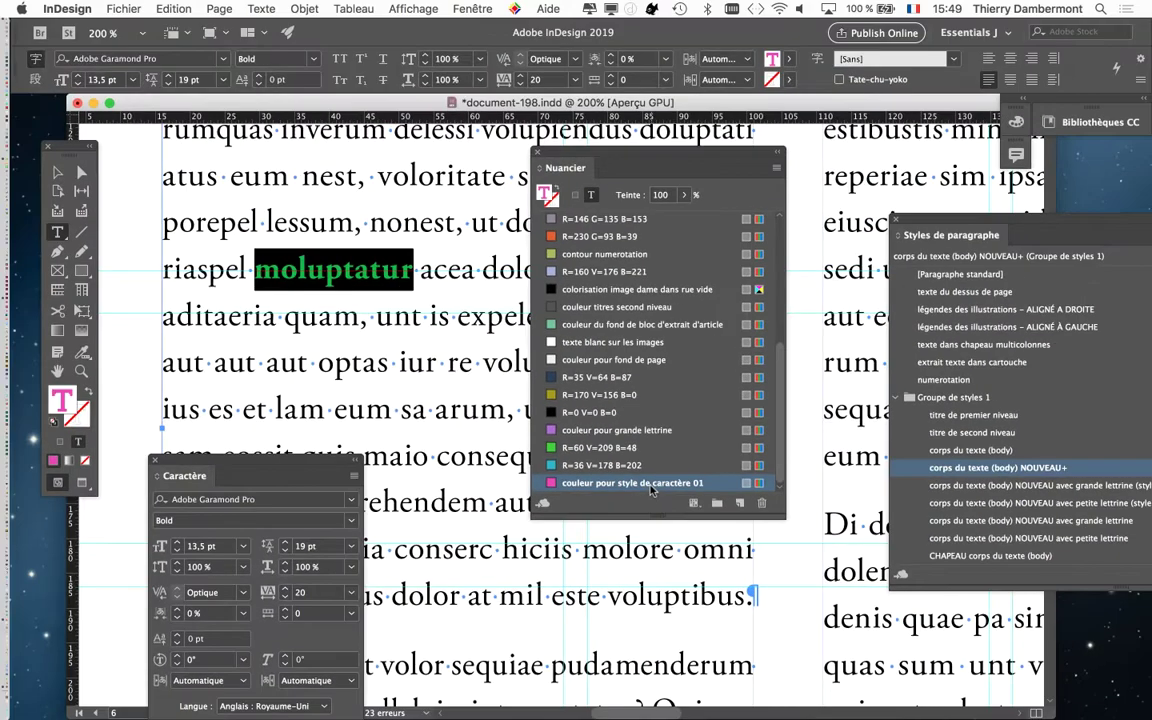
# Deselect the text and switch to Preview mode to show 'moluptatur' in pink bold.
pyautogui.moveTo(590, 228)
pyautogui.mouseDown()
pyautogui.moveTo(593, 153)
pyautogui.moveTo(664, 152)
pyautogui.mouseUp()
pyautogui.click(57, 172)
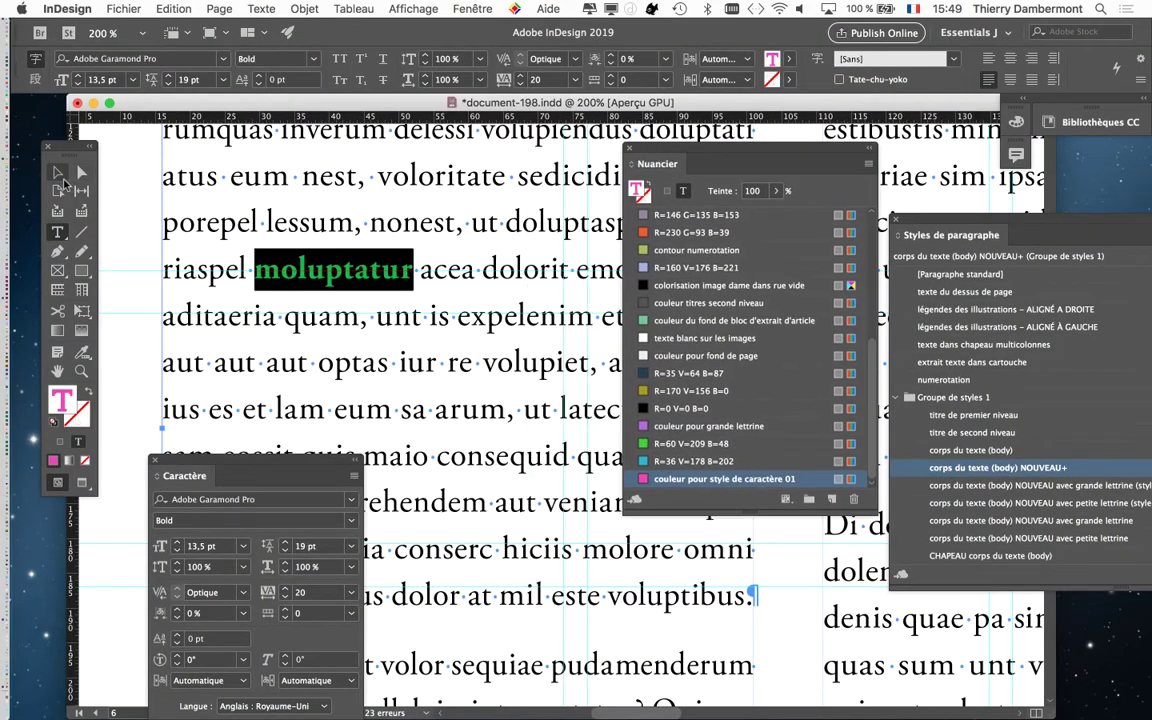
pyautogui.press('super+minus')
pyautogui.press('super+minus')
pyautogui.press('super+minus')
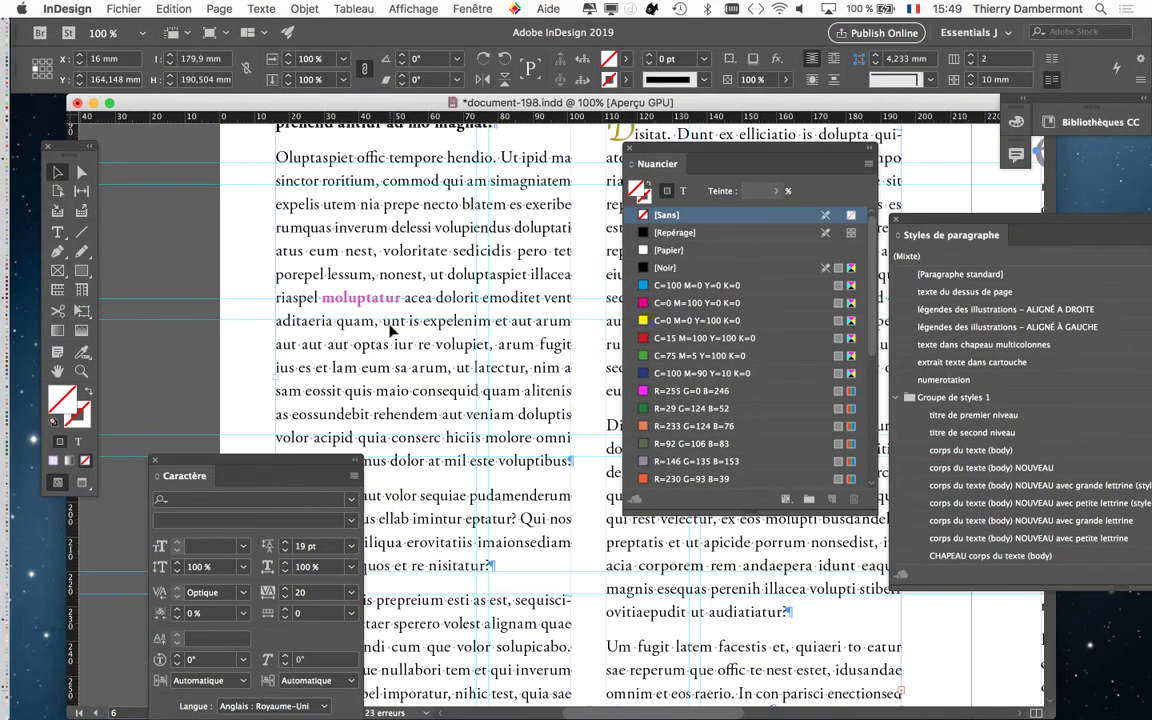
pyautogui.click(81, 484)
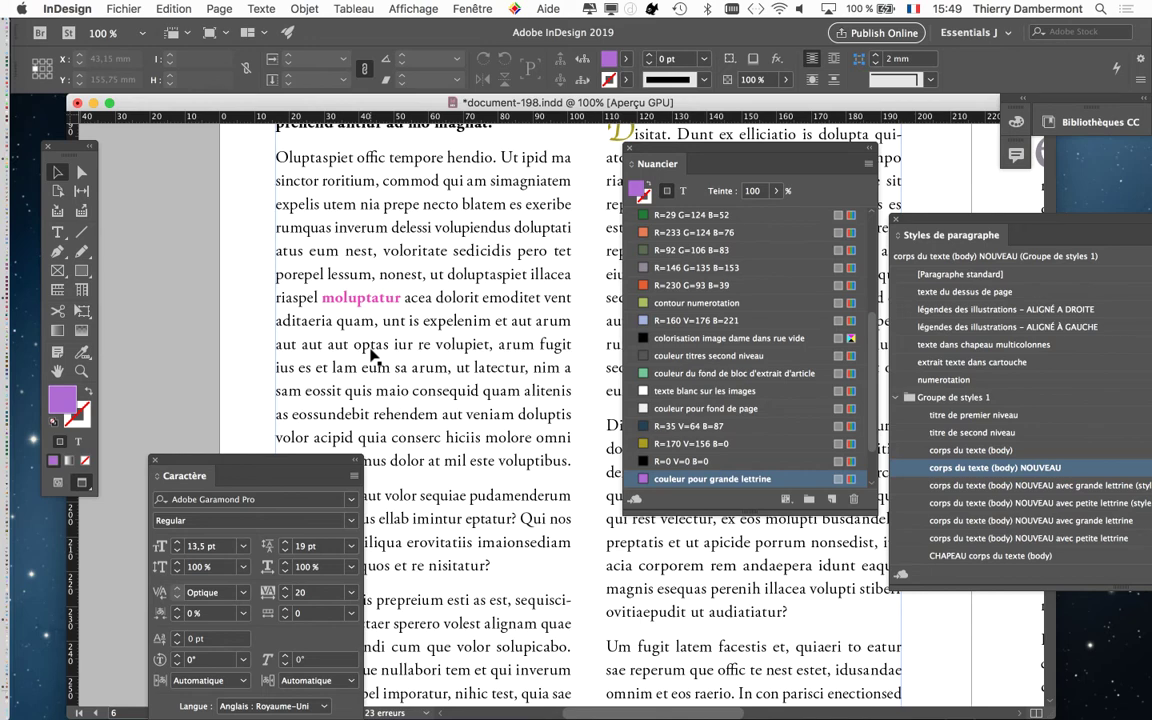
# Save the document as document-199.indd.
pyautogui.click(123, 9)
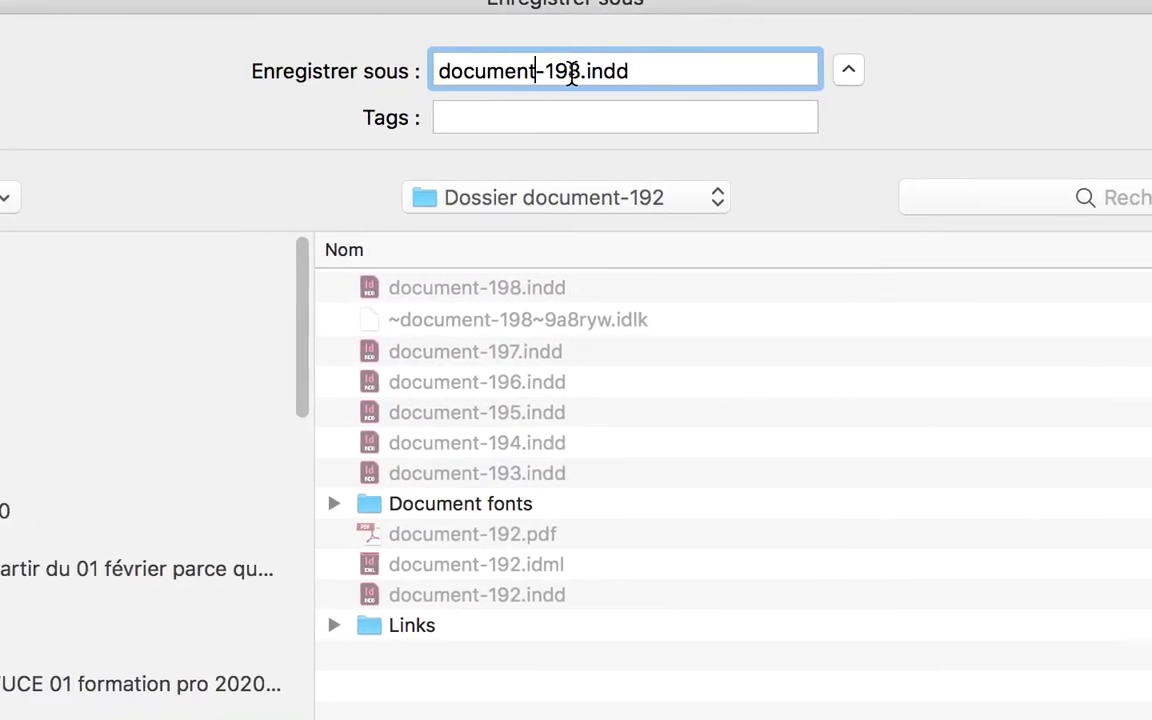
pyautogui.moveTo(584, 72); pyautogui.dragTo(571, 72)
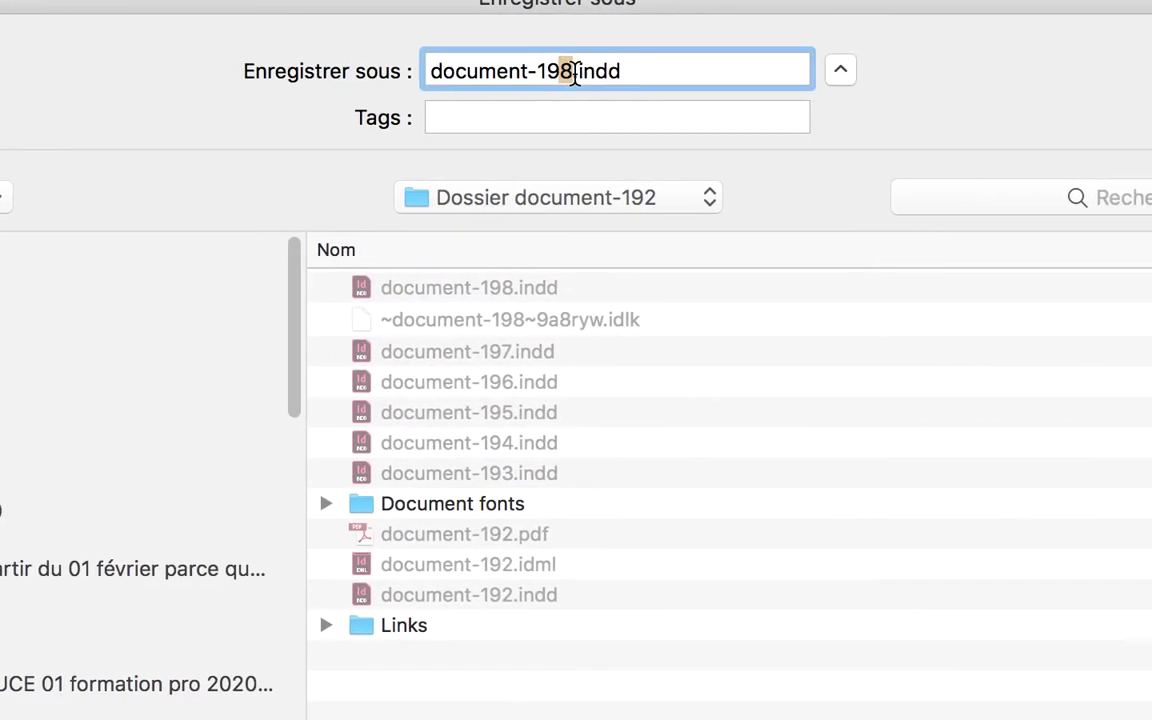
pyautogui.write('9')
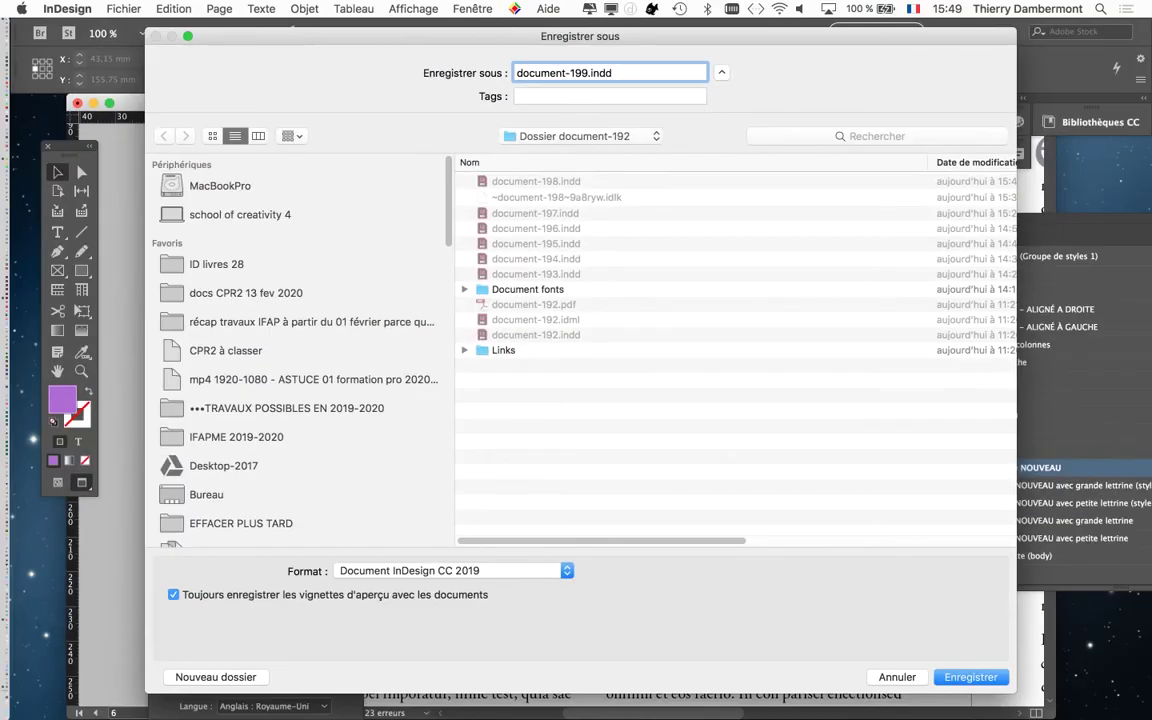
pyautogui.press('Return')
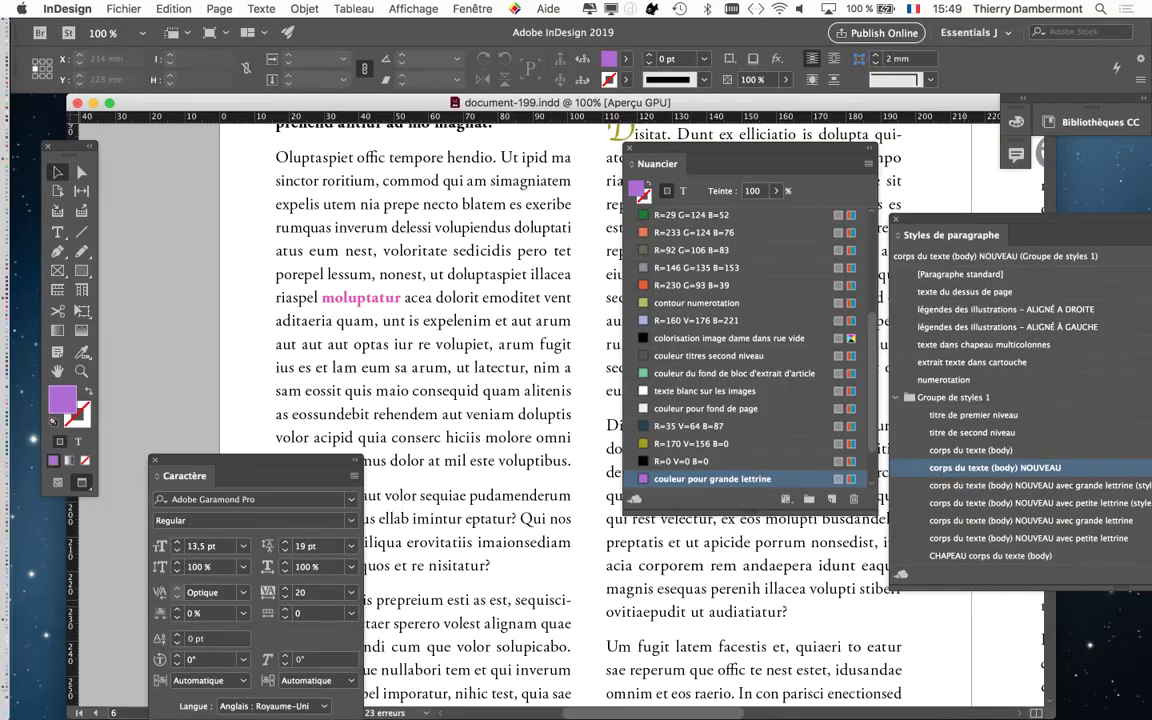